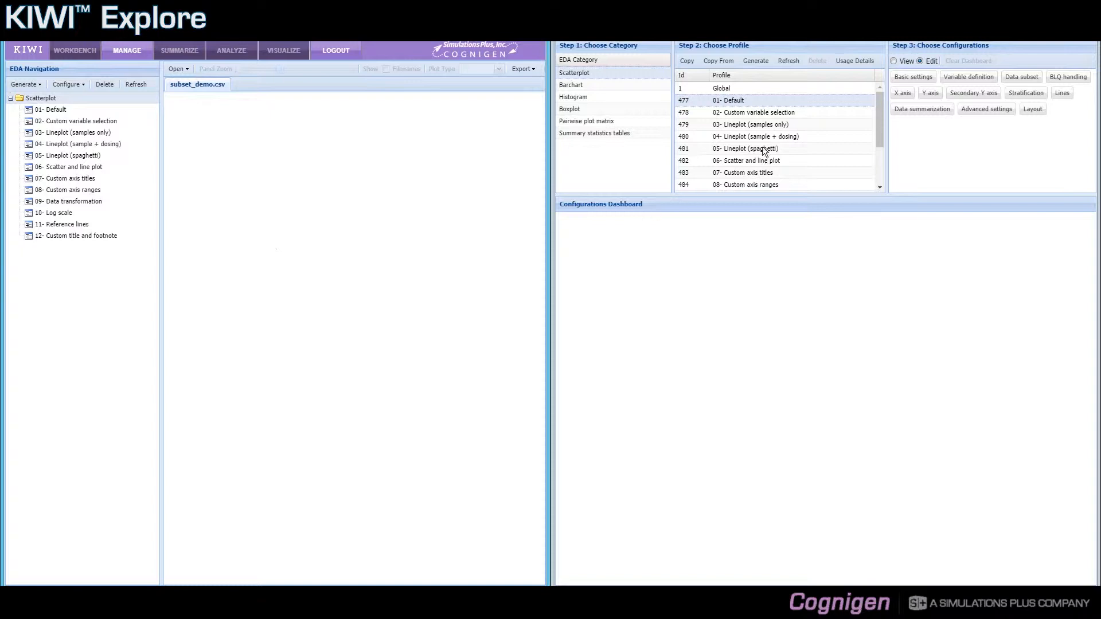
# View the data subset settings of the 01- Default profile, enlarging the window enough to read the full global data subset expression
pyautogui.click(894, 60)
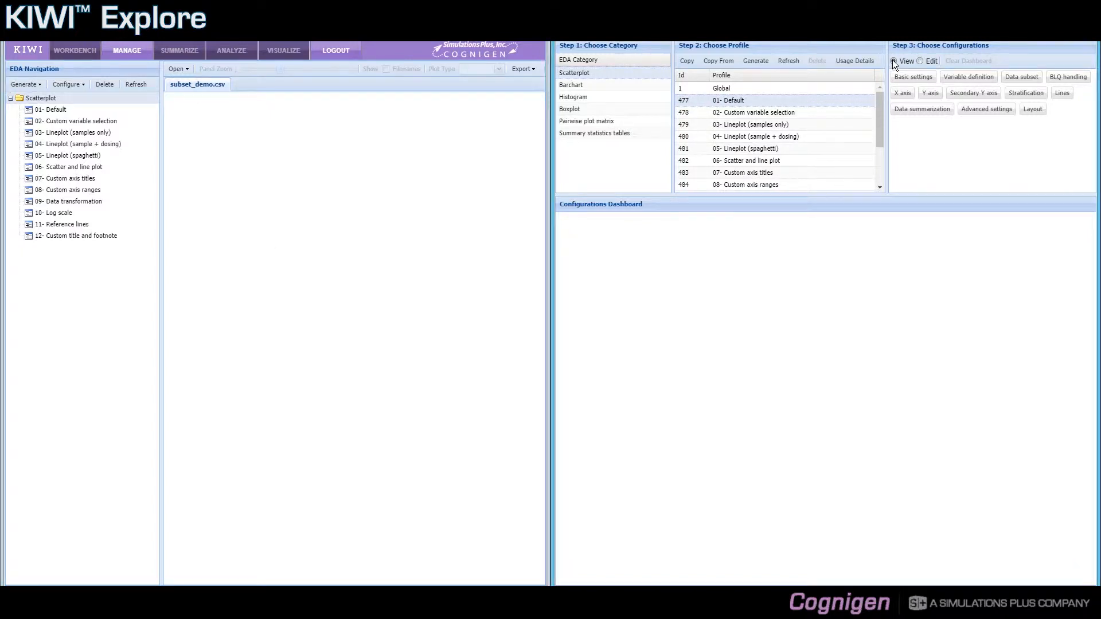
pyautogui.click(1018, 82)
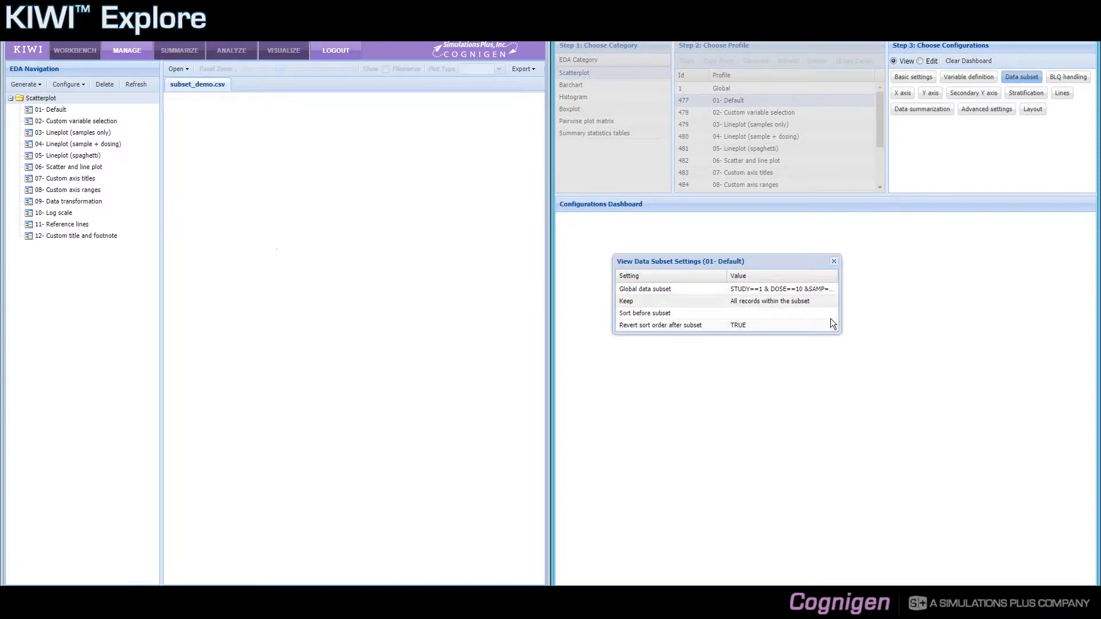
pyautogui.moveTo(837, 333); pyautogui.dragTo(926, 348)
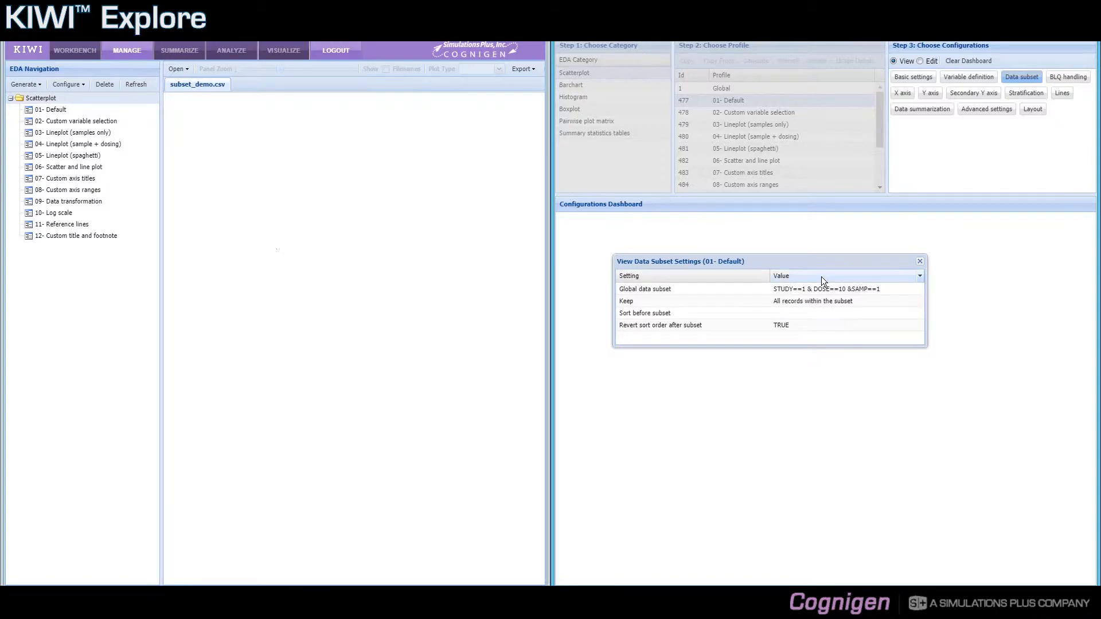
pyautogui.click(918, 264)
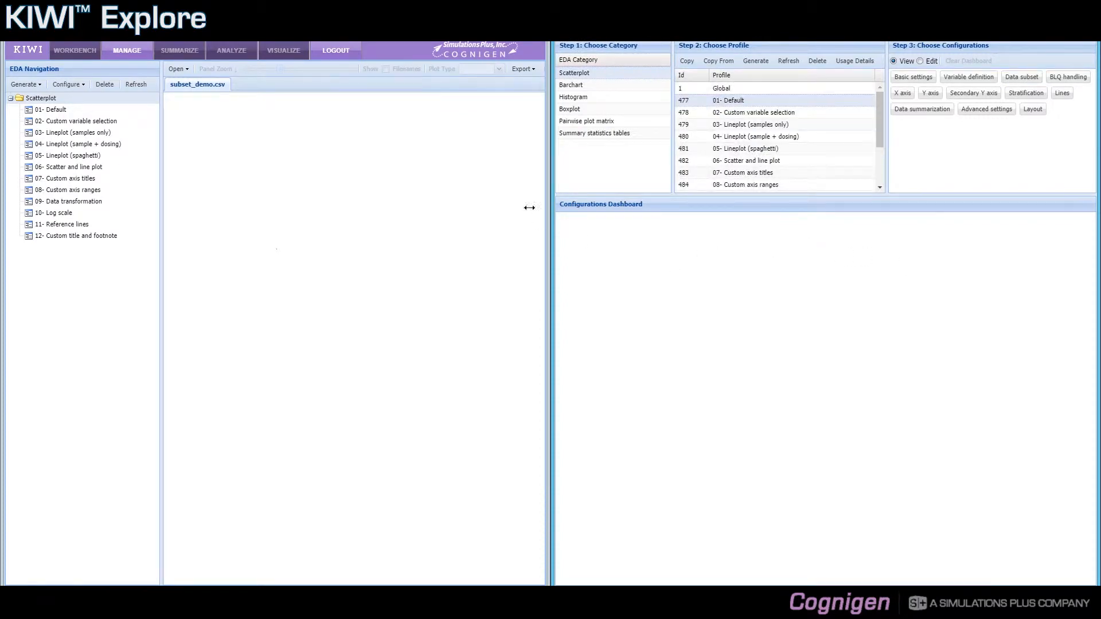
# Display the 01- Default scatterplot and view the basic settings of its profile
pyautogui.click(122, 112)
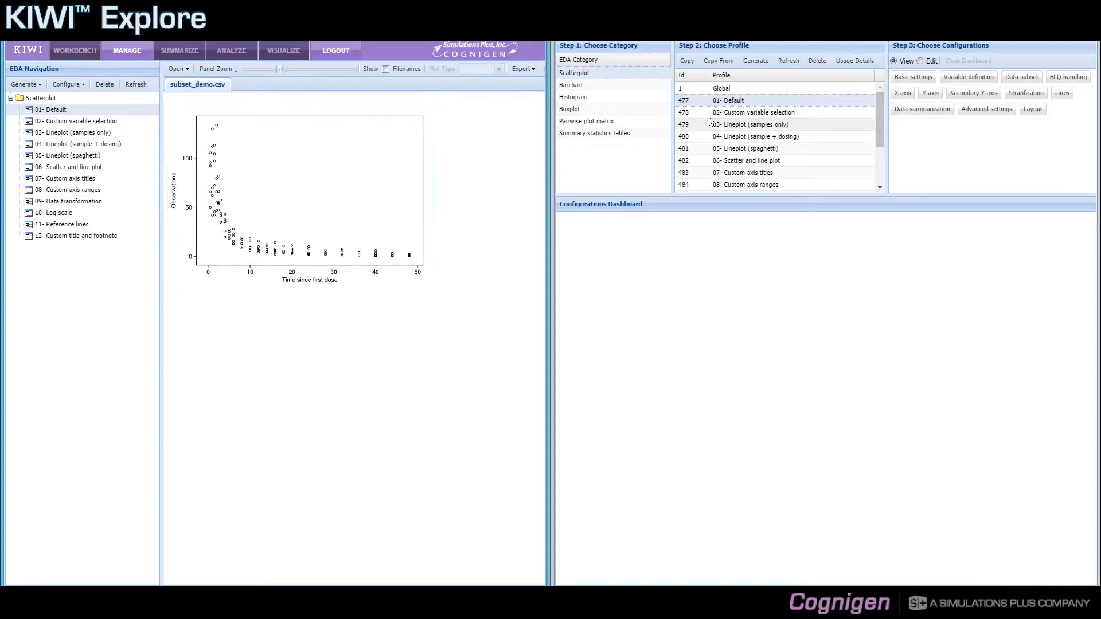
pyautogui.click(918, 80)
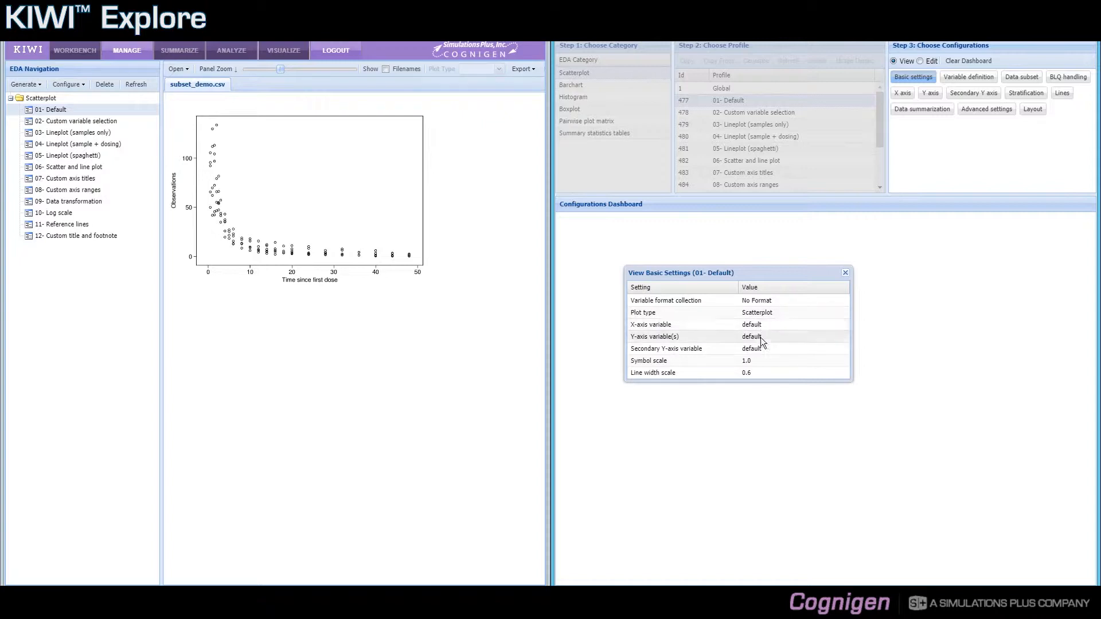
pyautogui.click(844, 274)
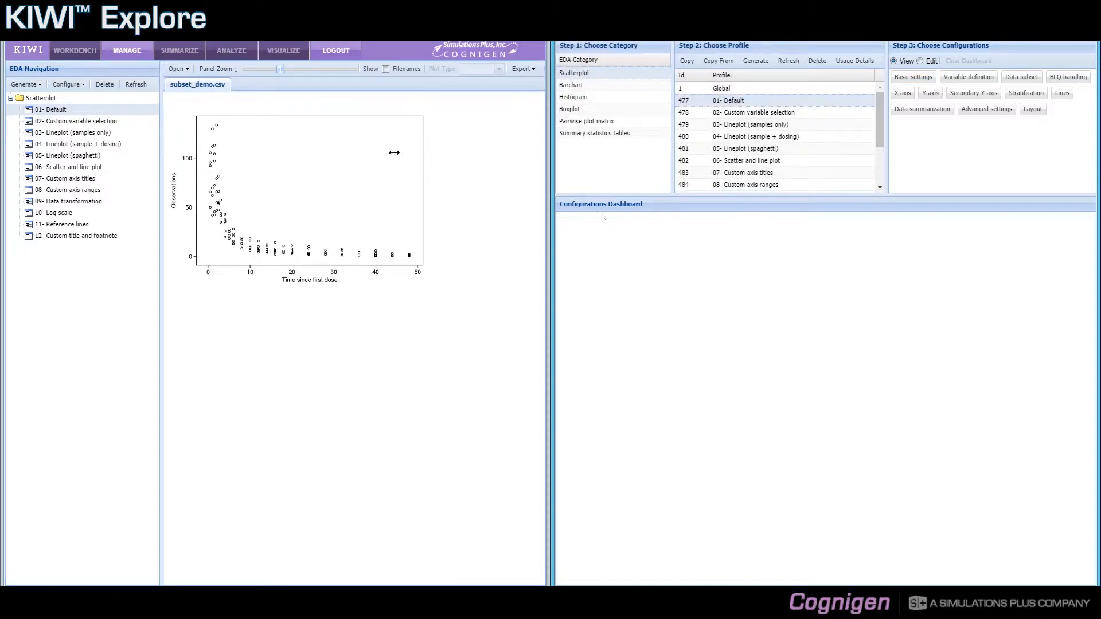
# Display the 02- Custom variable selection plot and open its profile's basic settings for editing, choosing to edit and rerun all plots
pyautogui.click(114, 123)
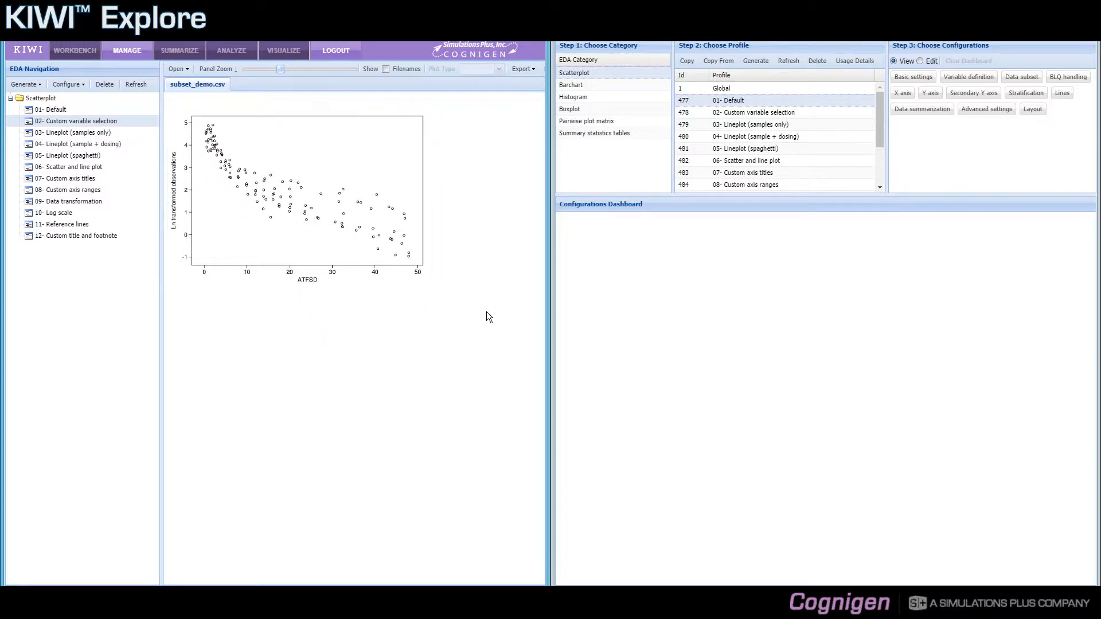
pyautogui.click(919, 62)
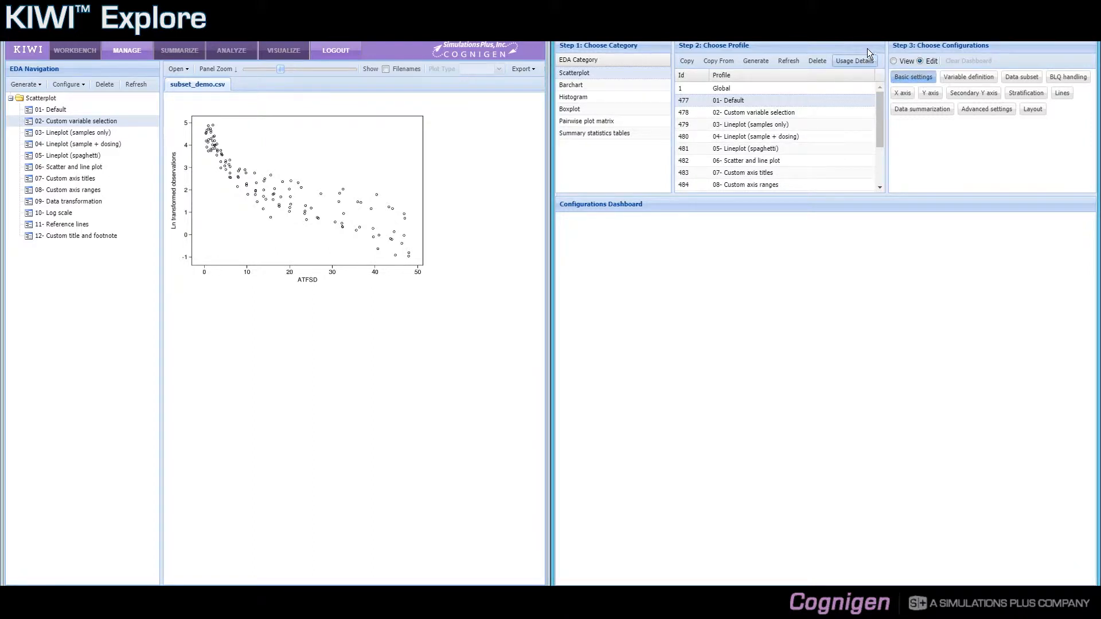
pyautogui.click(756, 115)
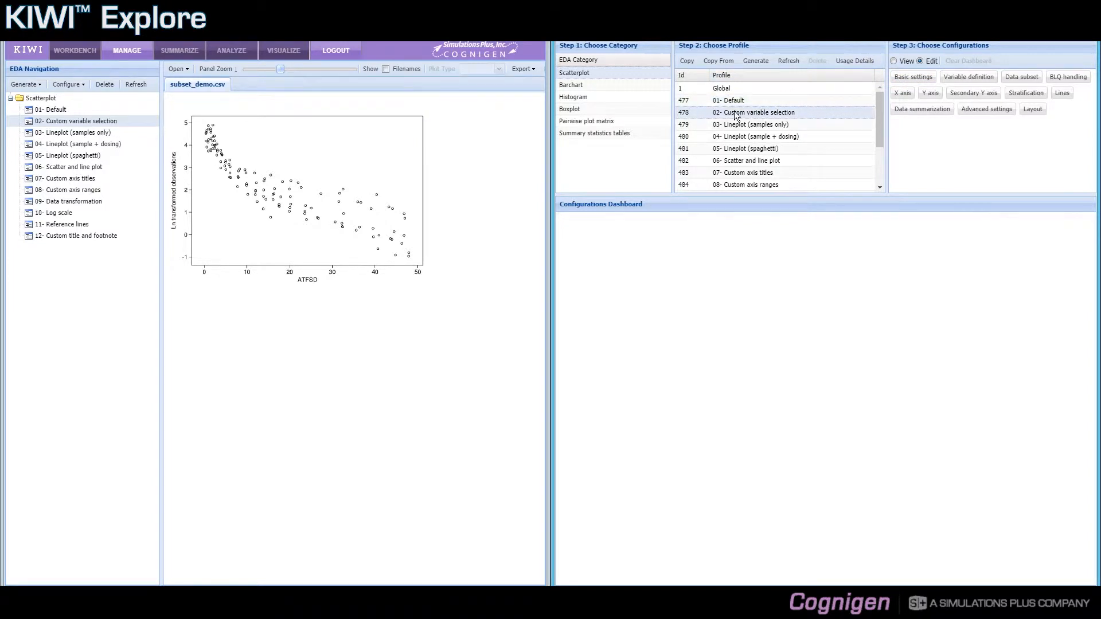
pyautogui.click(912, 77)
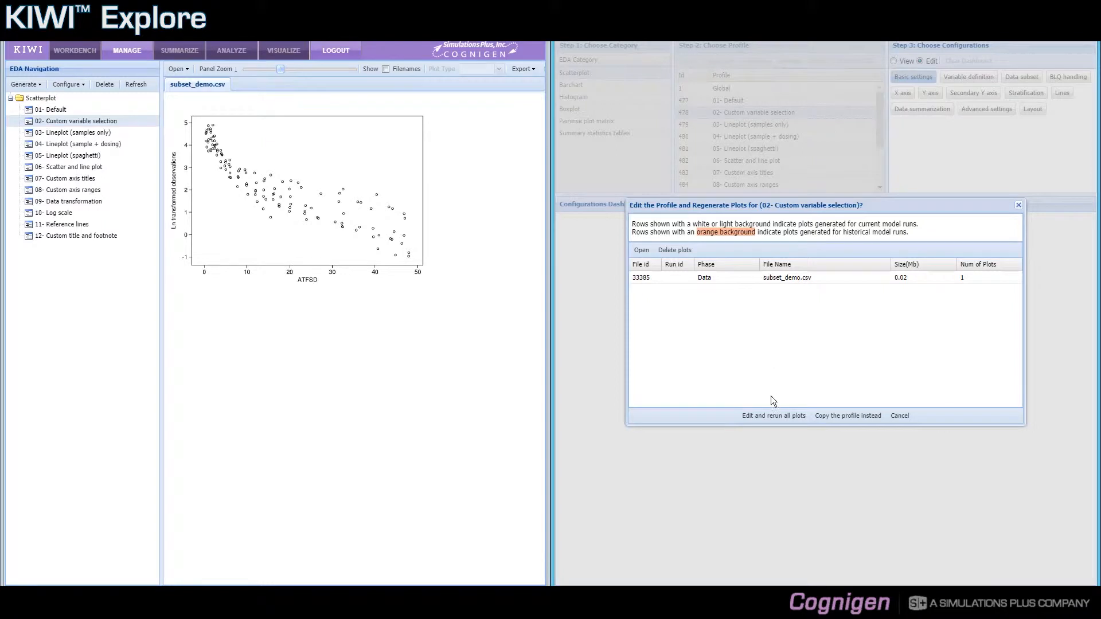
pyautogui.click(775, 416)
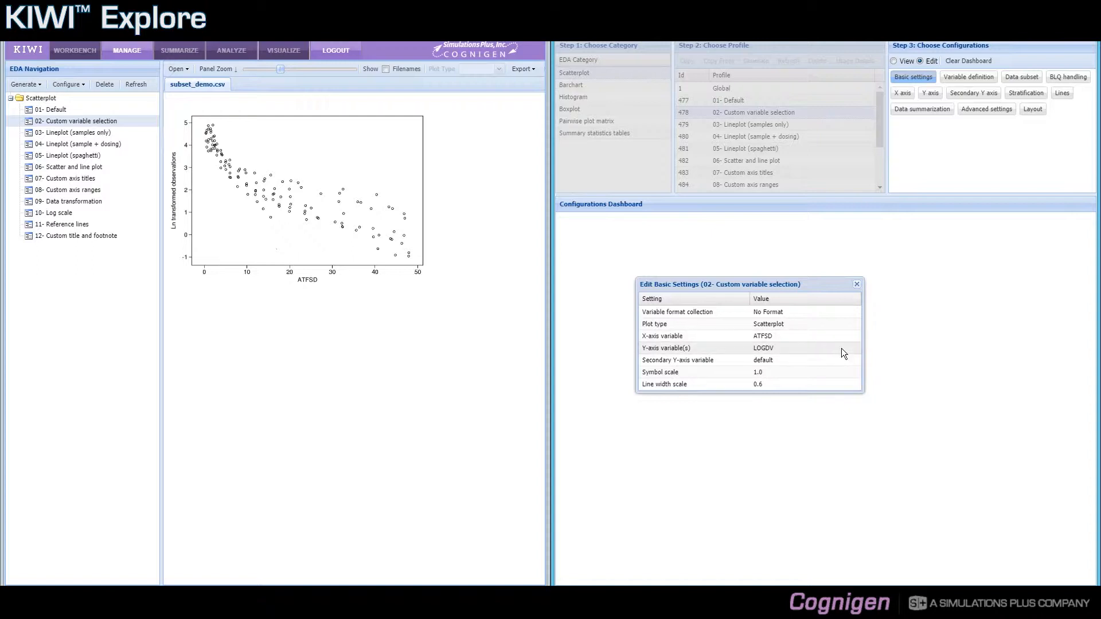
# Browse the variables available for the X-axis variable setting and close the basic settings without changing it
pyautogui.click(857, 339)
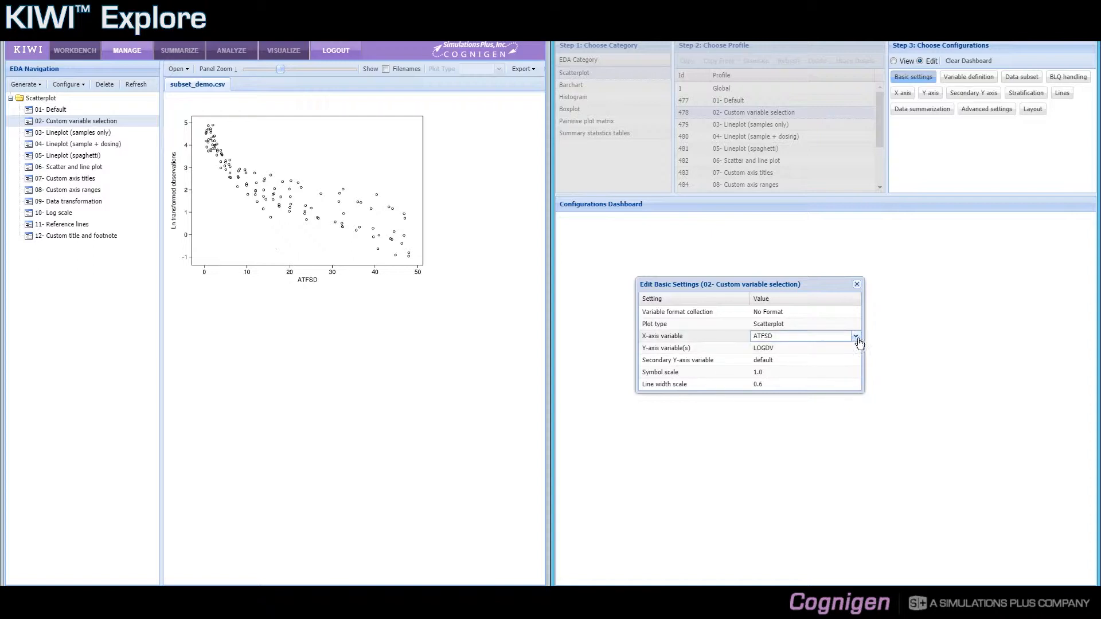
pyautogui.click(857, 338)
pyautogui.moveTo(856, 357)
pyautogui.mouseDown()
pyautogui.moveTo(857, 467)
pyautogui.moveTo(859, 342)
pyautogui.mouseUp()
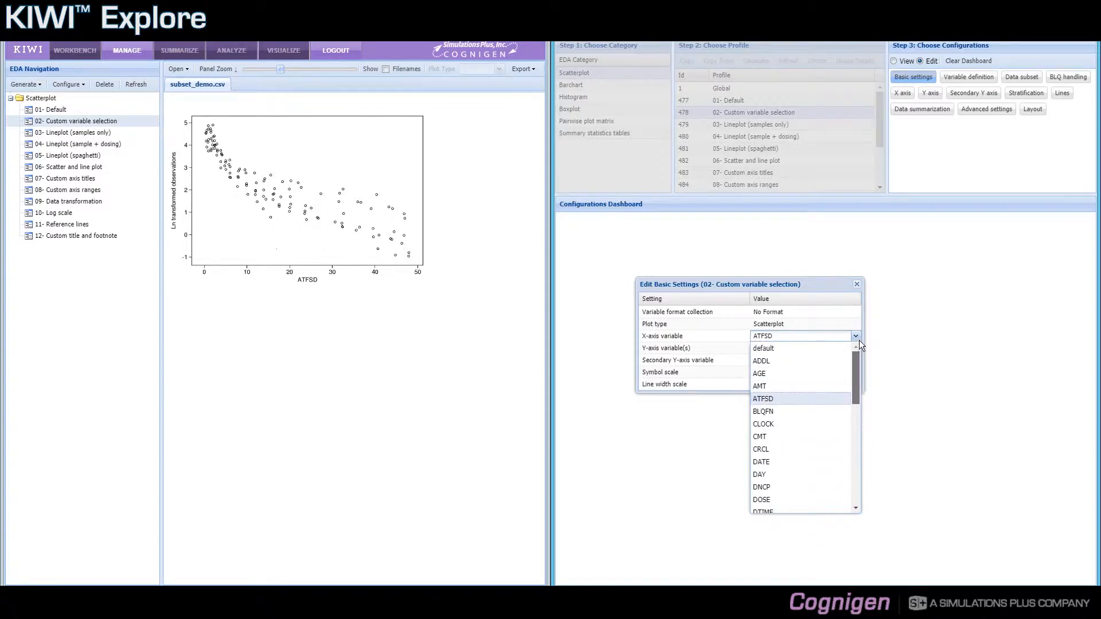
pyautogui.click(830, 290)
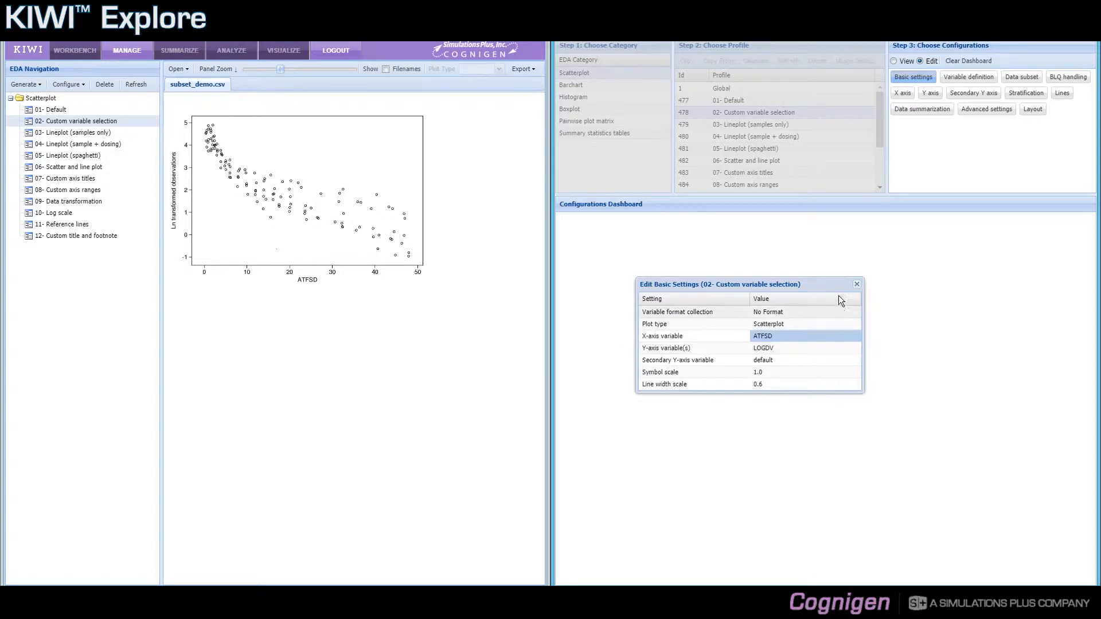
pyautogui.click(856, 285)
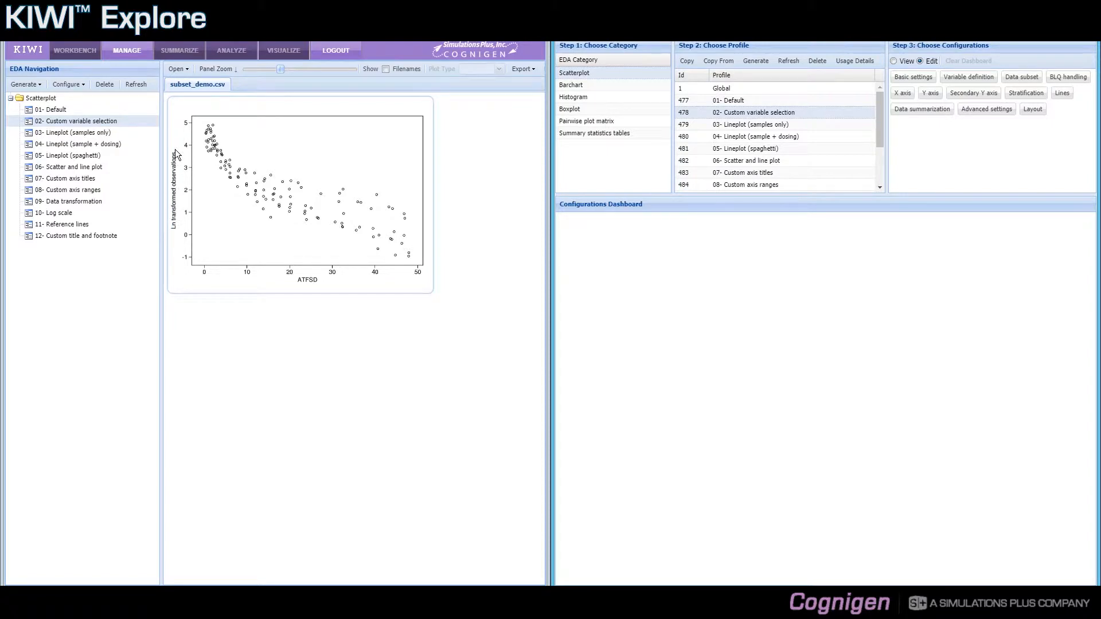
# Look up the label of LOGDV in Variable Labels & Units and compare it with the plot's Y-axis title
pyautogui.click(84, 86)
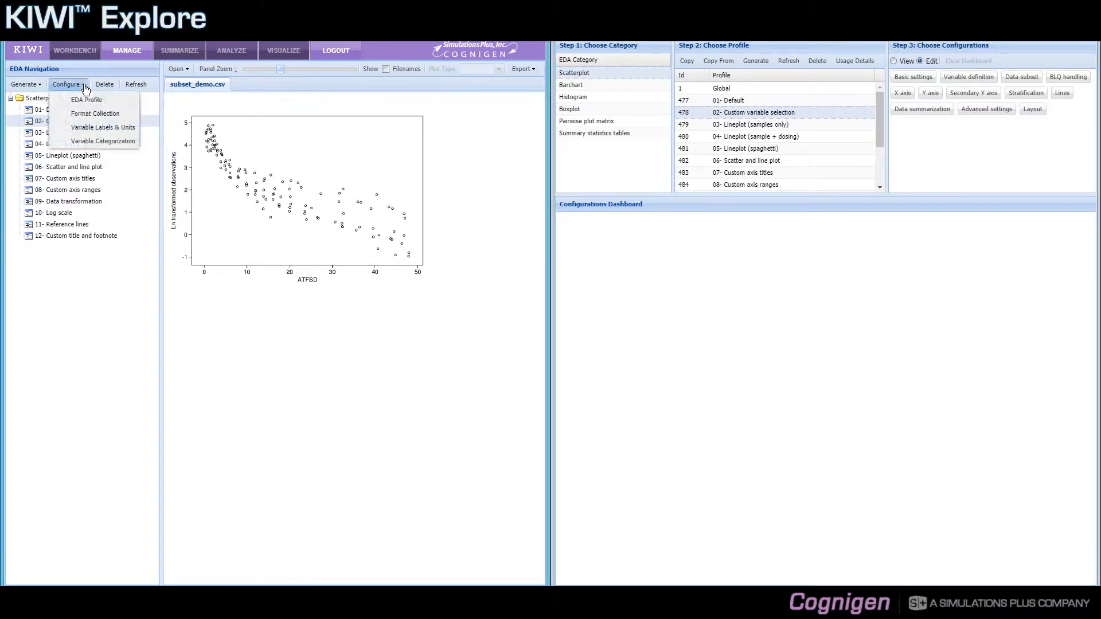
pyautogui.click(106, 133)
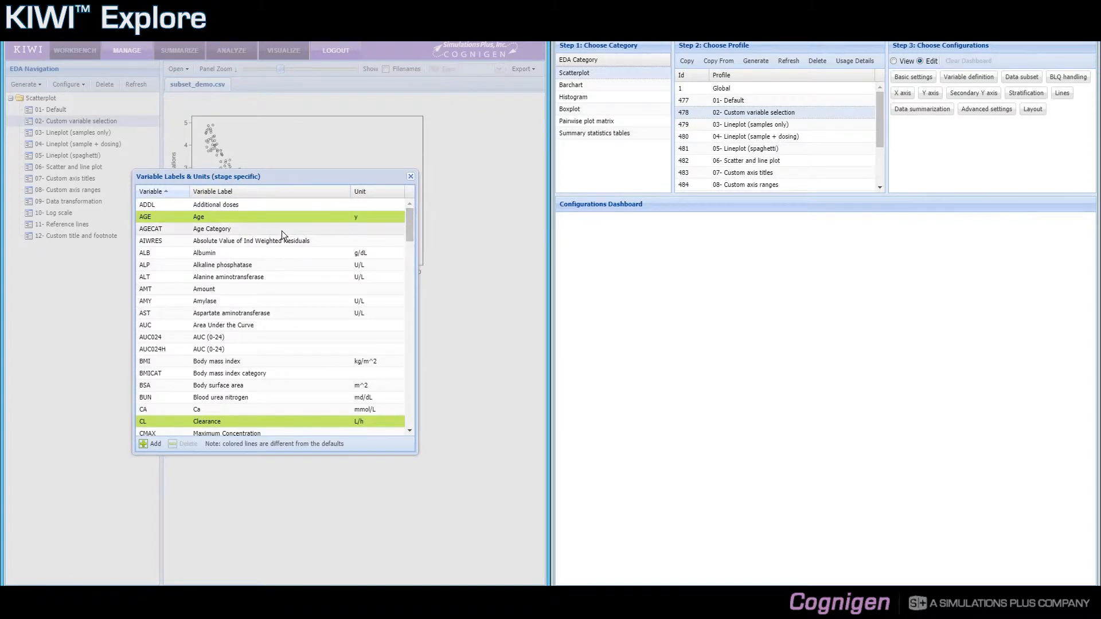
pyautogui.moveTo(408, 228); pyautogui.dragTo(408, 338)
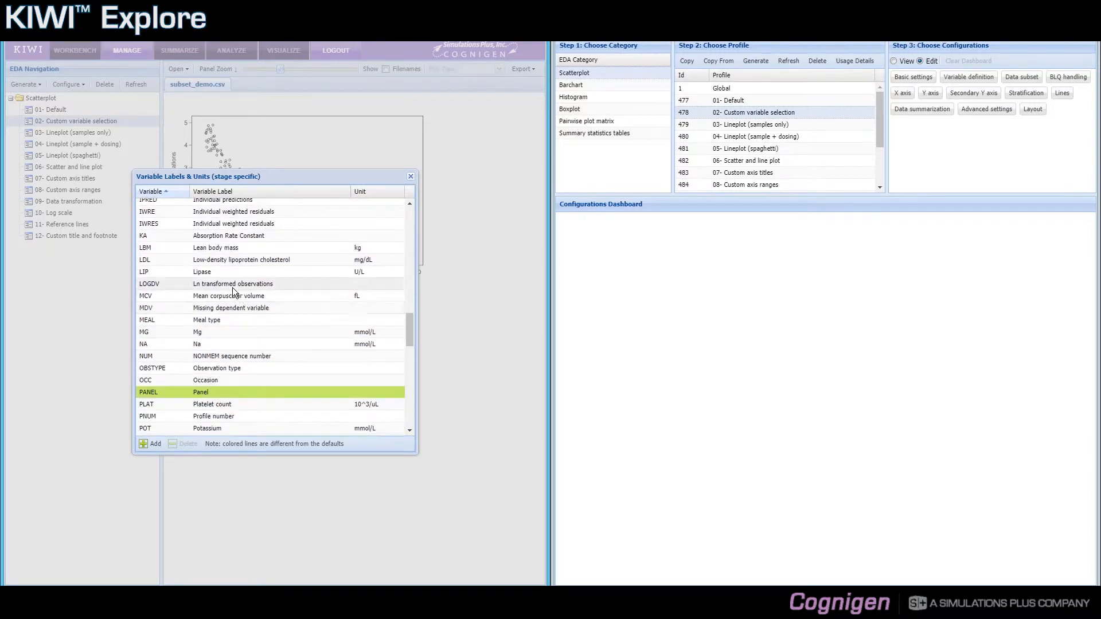
pyautogui.moveTo(227, 174); pyautogui.dragTo(344, 171)
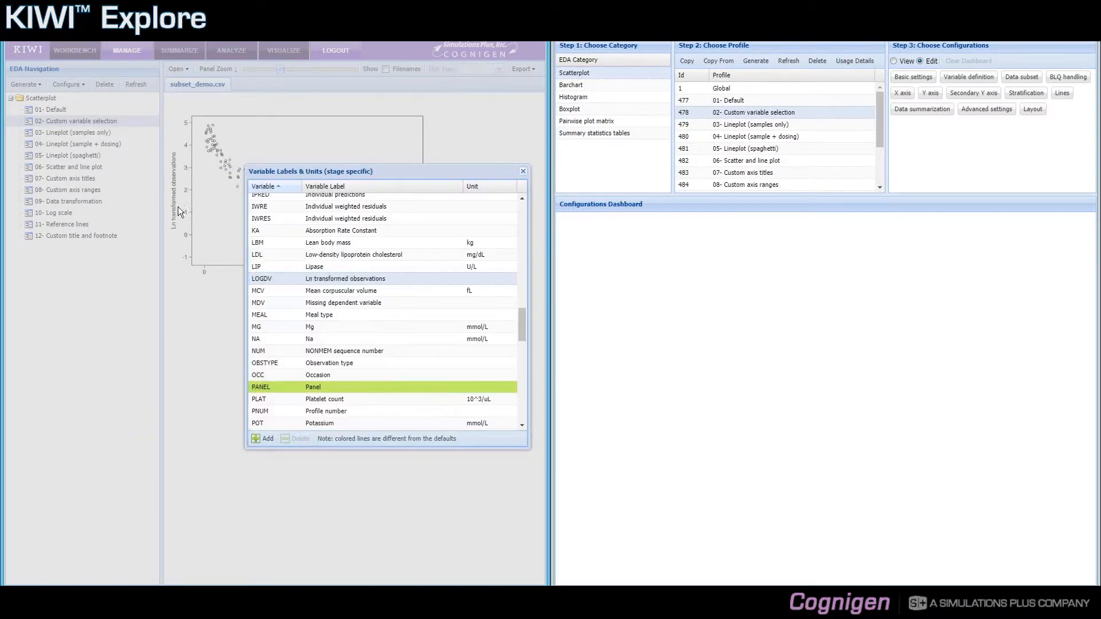
pyautogui.click(523, 173)
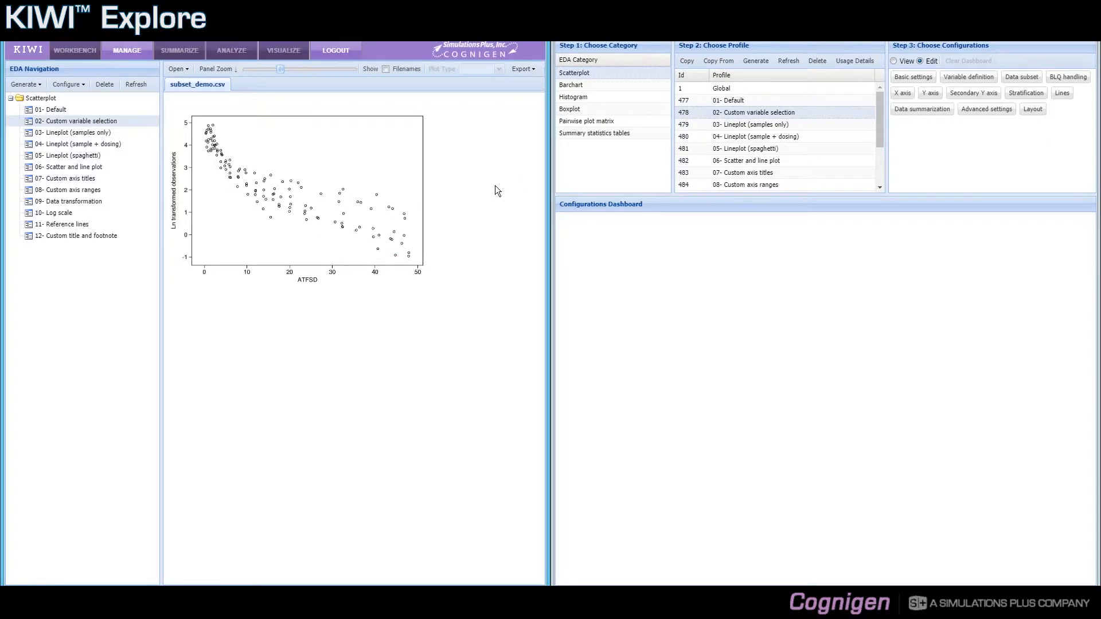
# Display the 03- Lineplot (samples only) plot and view the basic settings of the 02- Custom variable selection profile
pyautogui.click(104, 132)
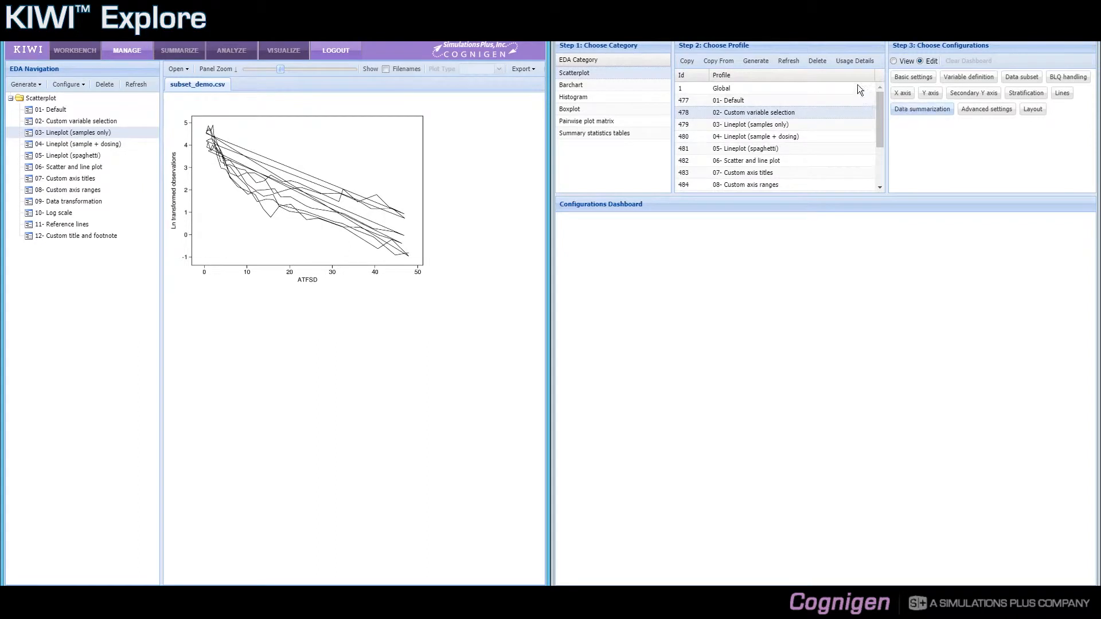
pyautogui.click(894, 61)
pyautogui.click(912, 79)
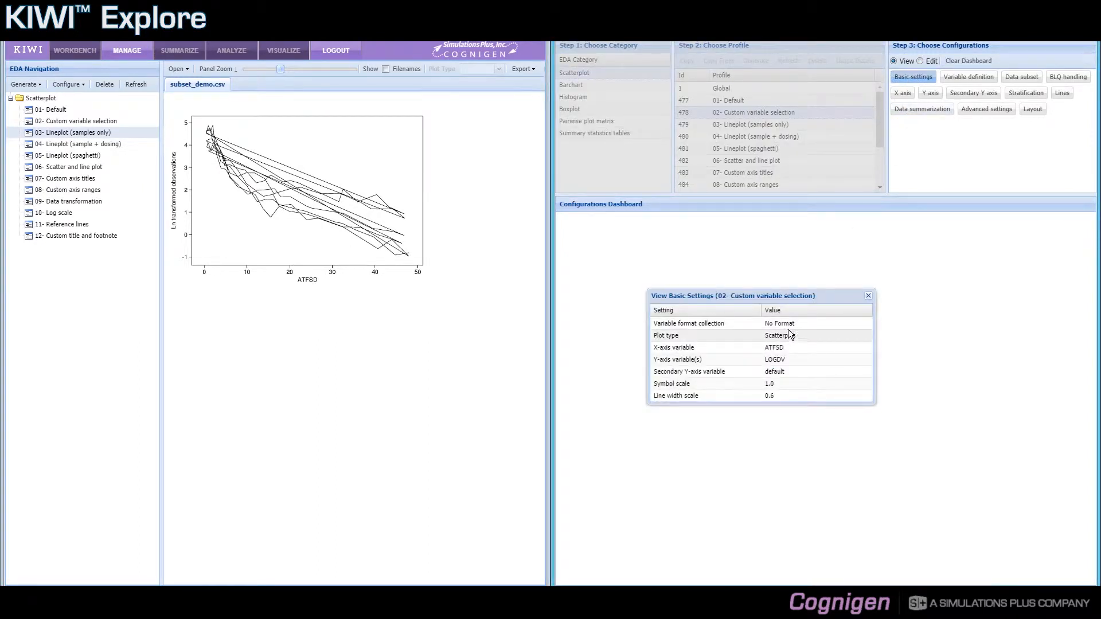
pyautogui.click(868, 295)
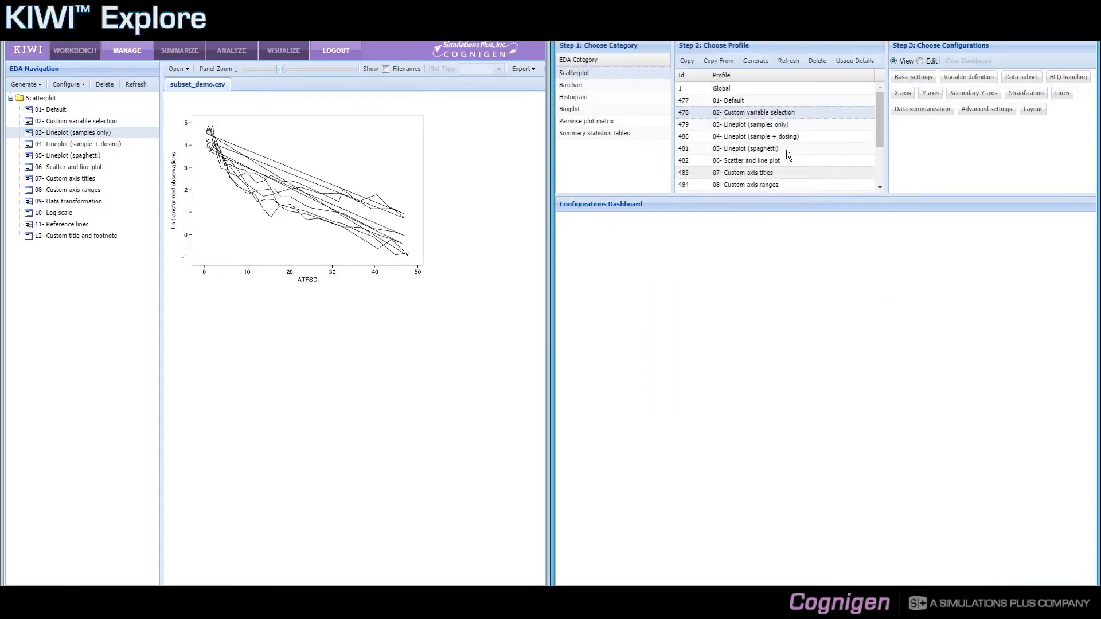
# Open the basic settings of the 03- Lineplot (samples only) profile for editing with all plots rerun, check the plot type, and close them
pyautogui.click(776, 128)
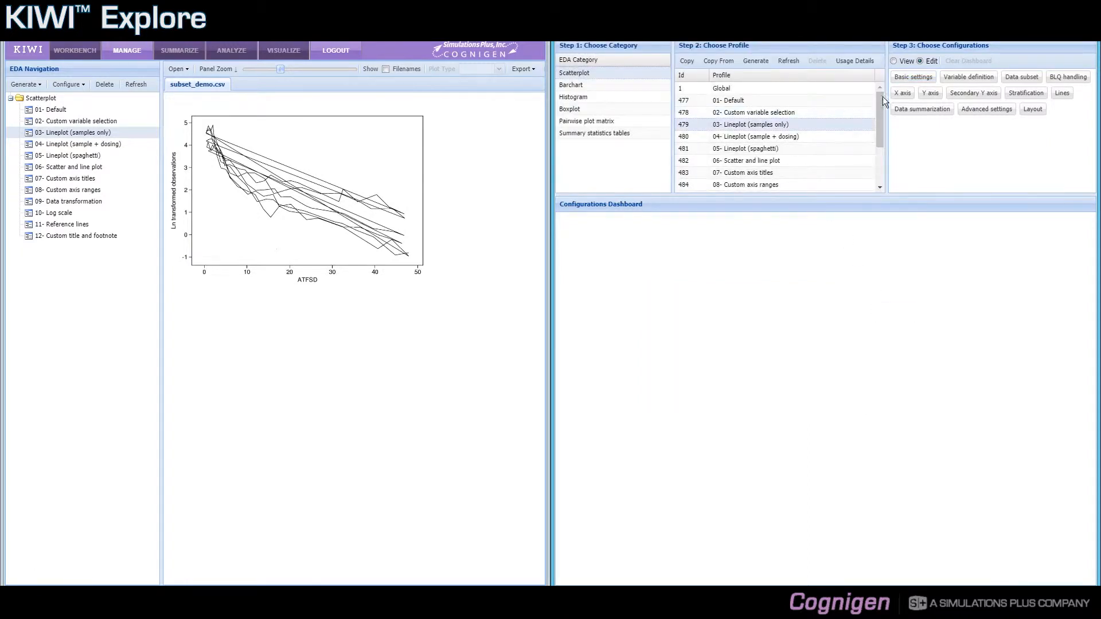
pyautogui.click(895, 62)
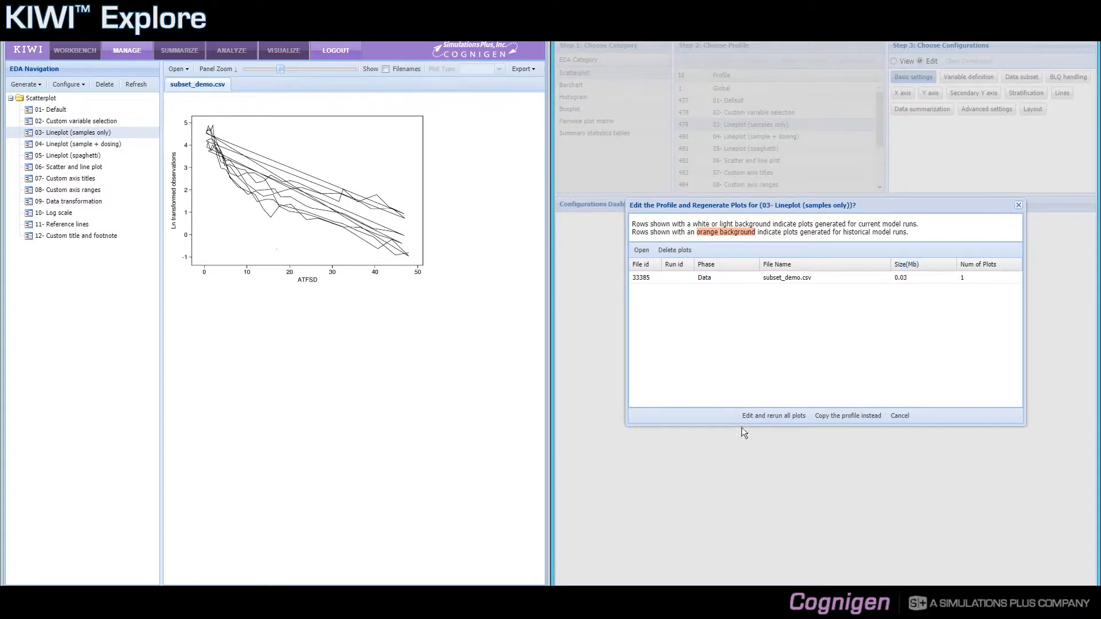
pyautogui.click(753, 417)
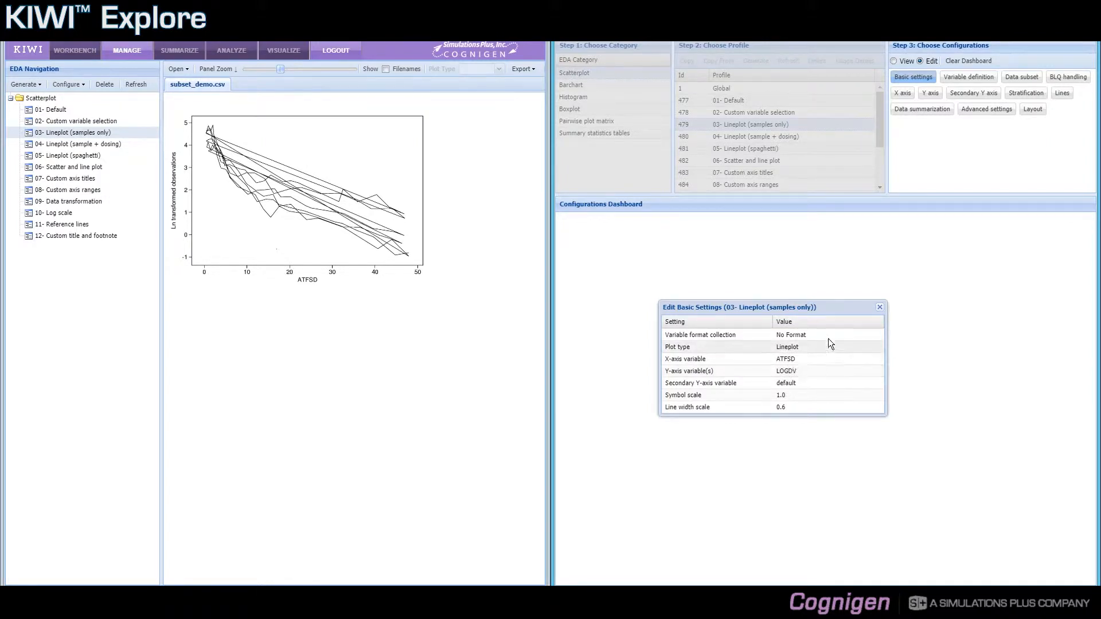
pyautogui.click(880, 309)
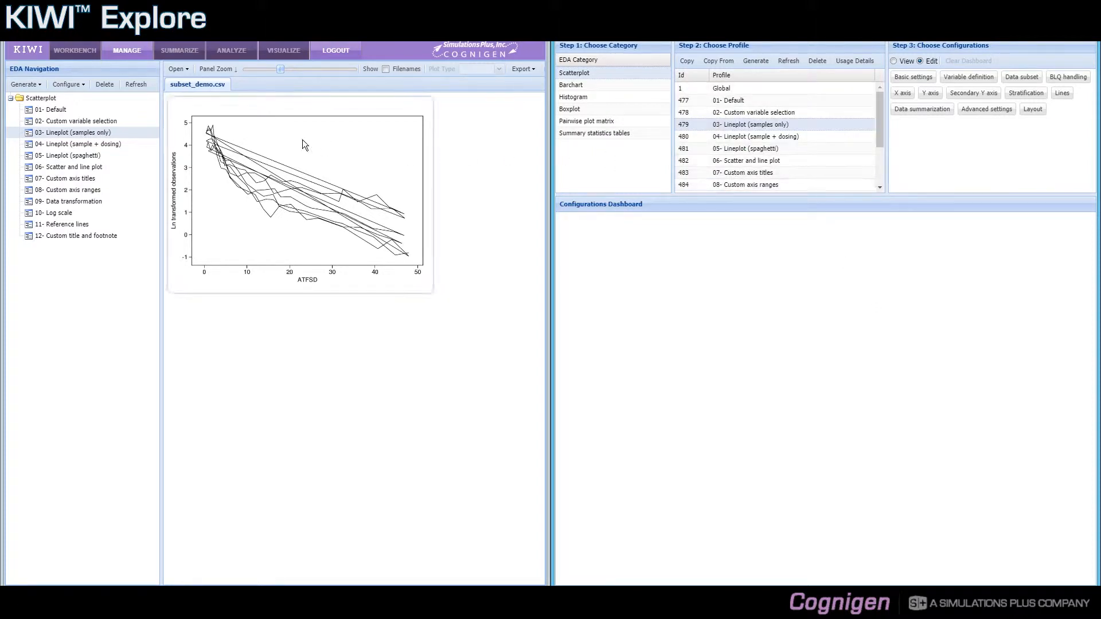
# Display the 04- Lineplot (sample + dosing) plot and view the data subset settings of its profile
pyautogui.click(73, 144)
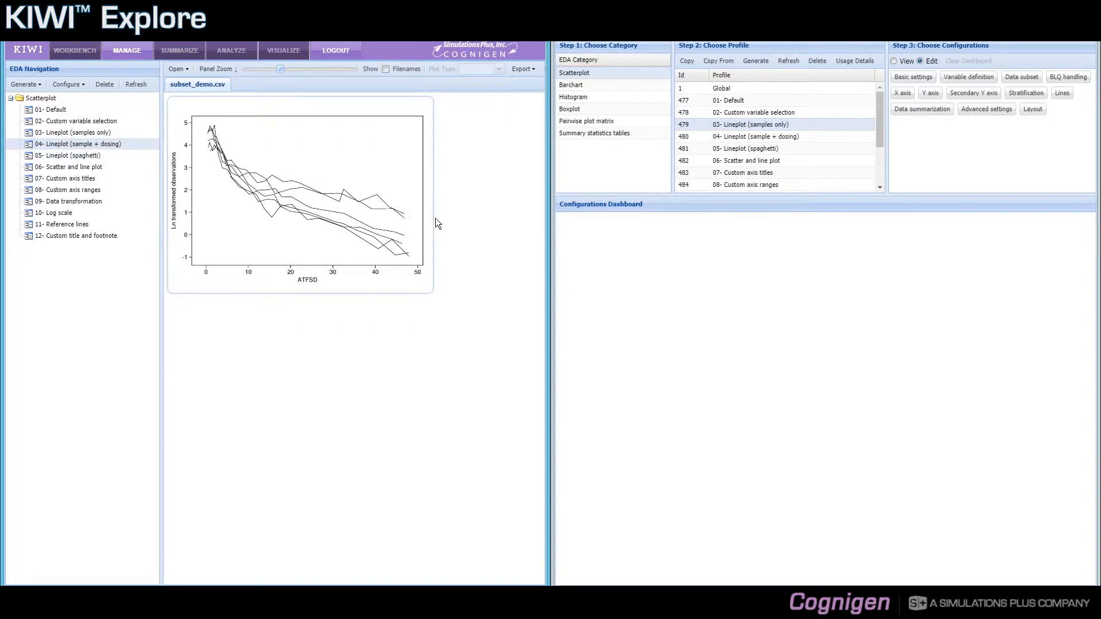
pyautogui.click(732, 140)
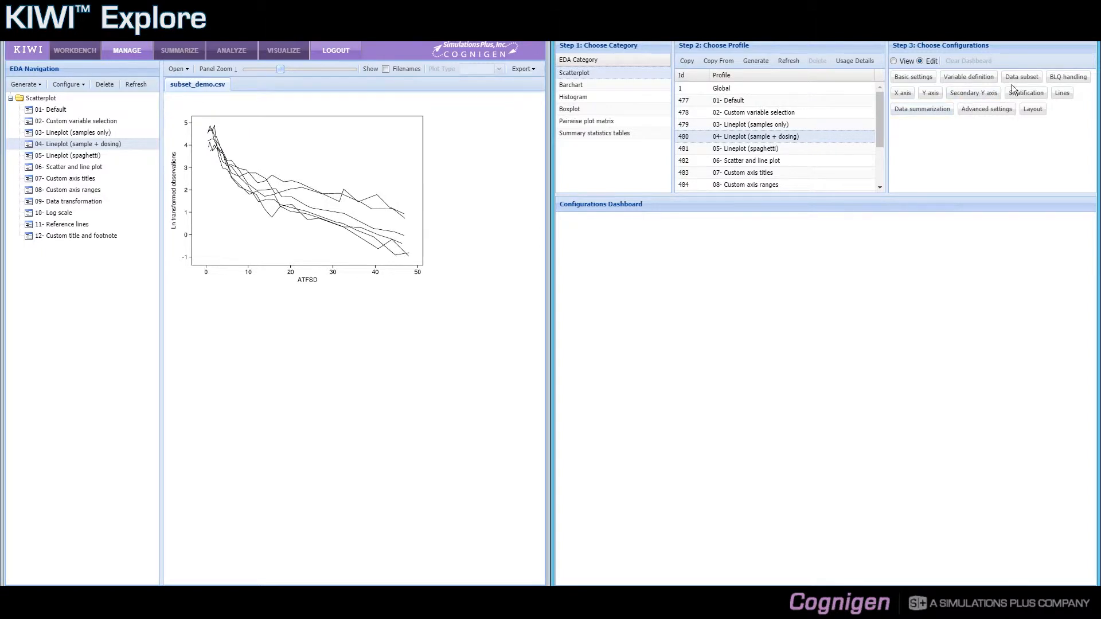
pyautogui.click(899, 60)
pyautogui.click(1021, 78)
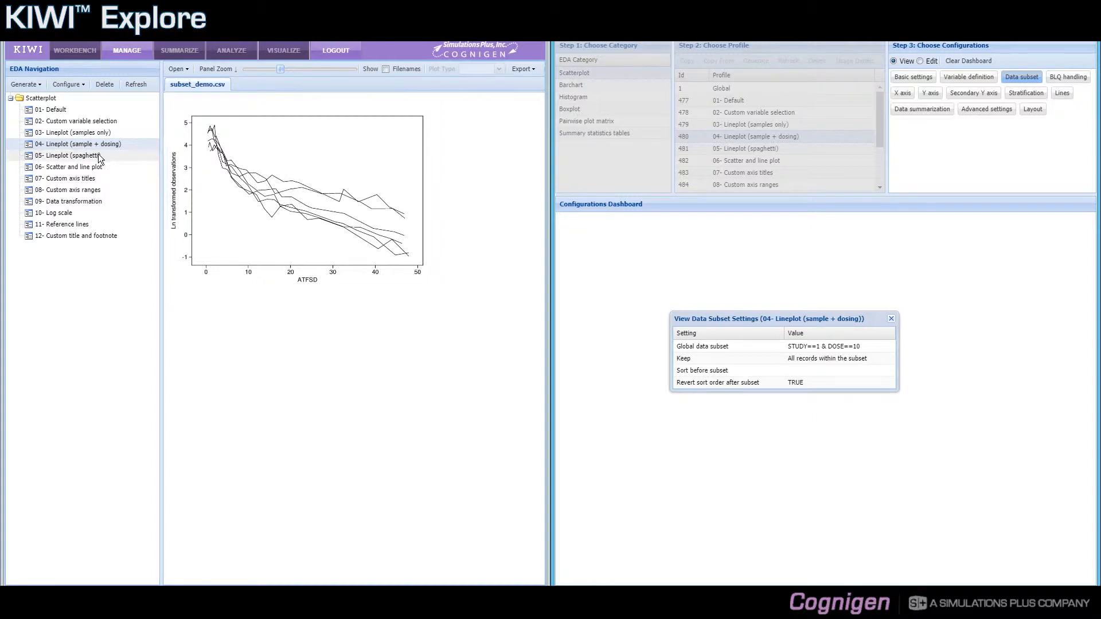
pyautogui.click(891, 318)
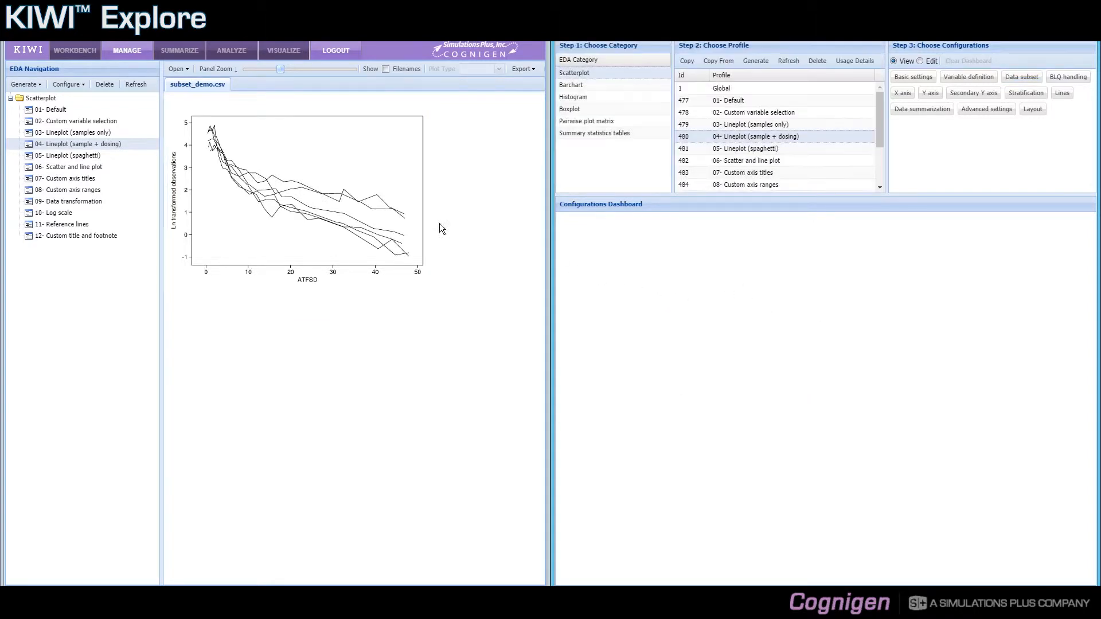
# Display the 05- Lineplot (spaghetti) plot and view the data subset settings of its profile
pyautogui.click(95, 158)
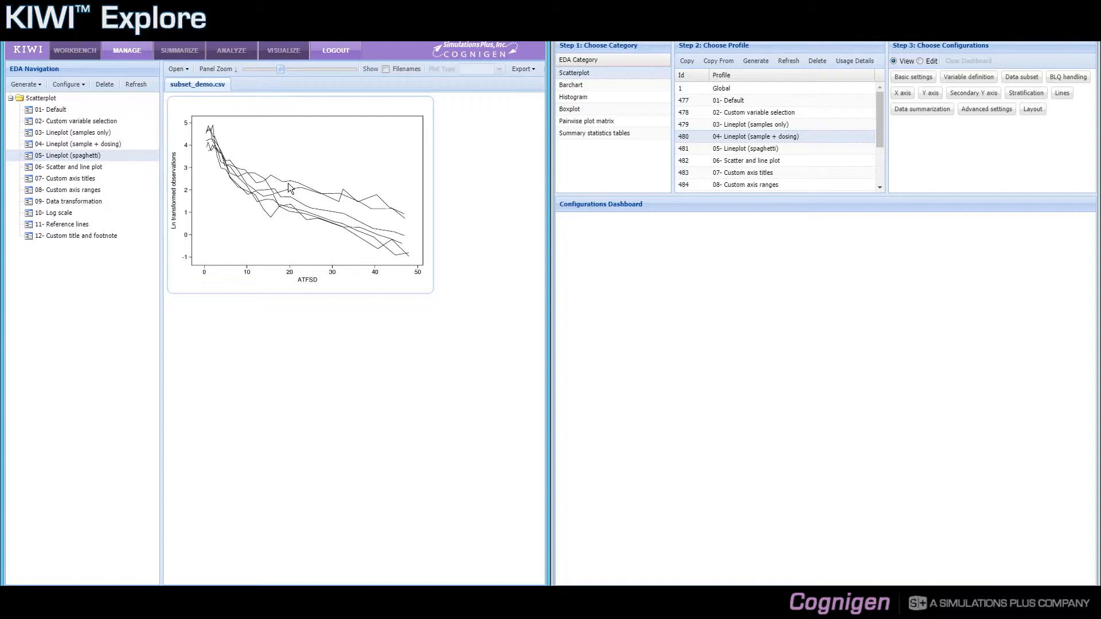
pyautogui.click(741, 148)
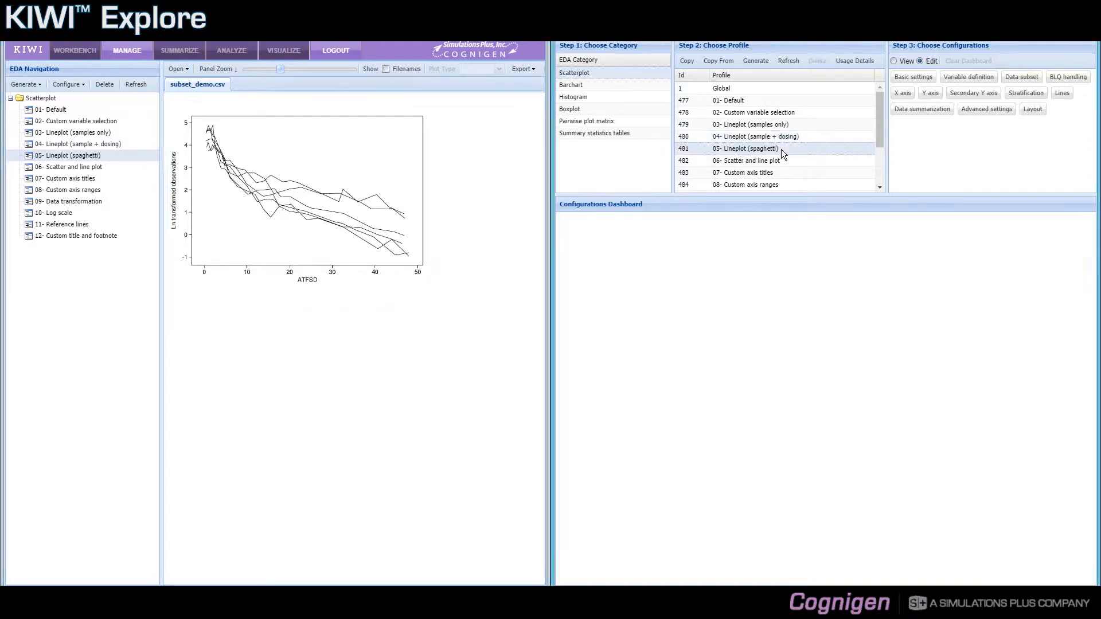
pyautogui.click(894, 62)
pyautogui.click(1017, 78)
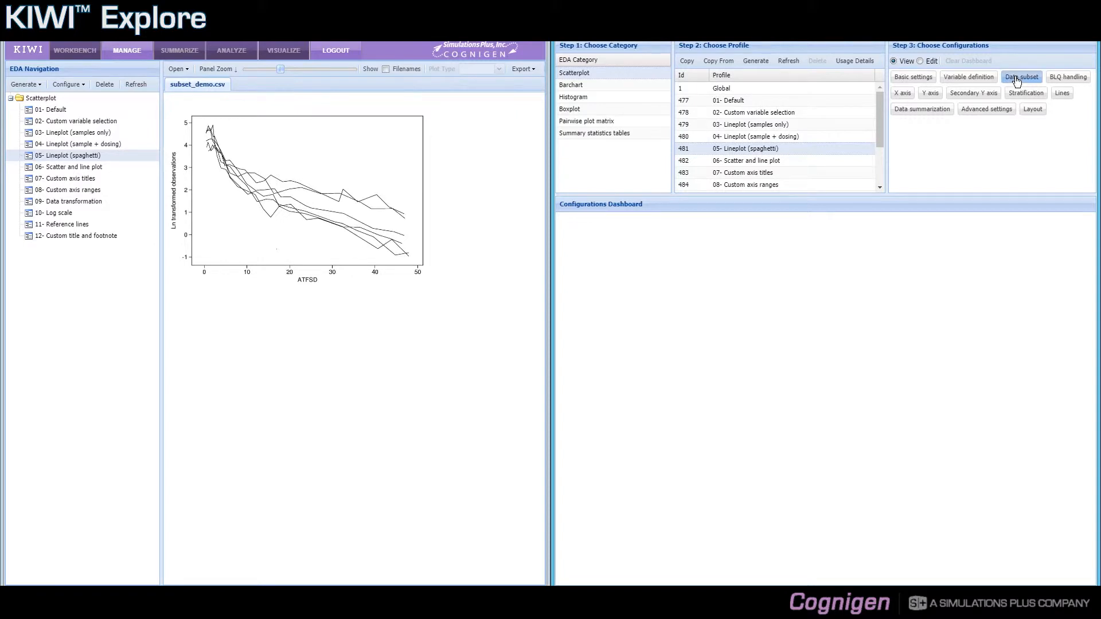
pyautogui.moveTo(909, 353); pyautogui.dragTo(960, 353)
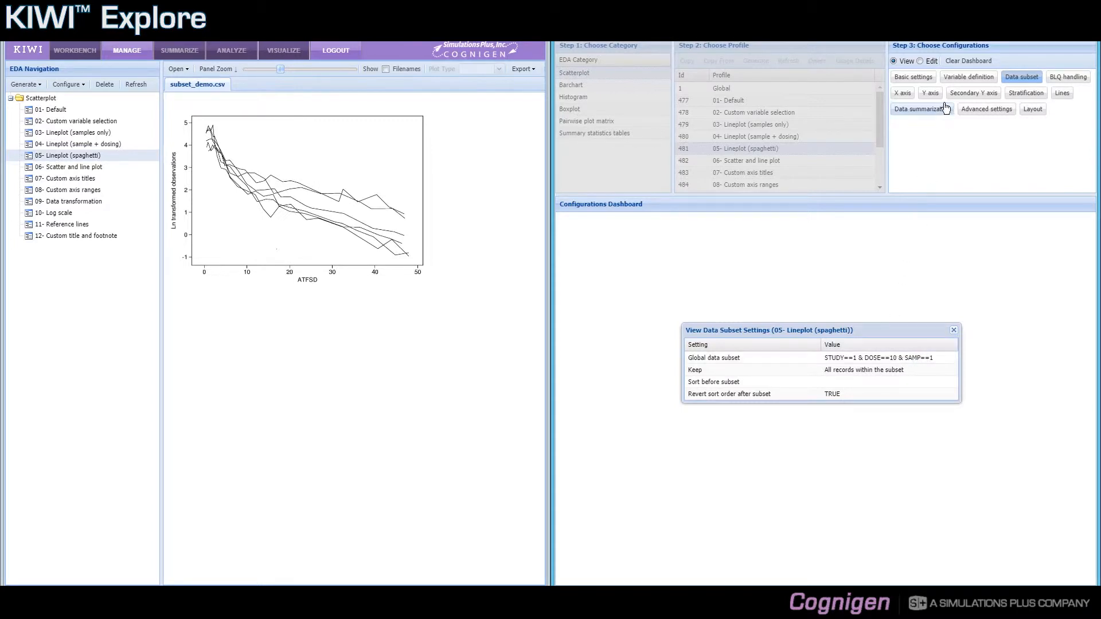
# View the stratification settings of the 05- Lineplot (spaghetti) profile beside its data subset settings, and close both
pyautogui.click(1039, 95)
pyautogui.moveTo(787, 339); pyautogui.dragTo(746, 227)
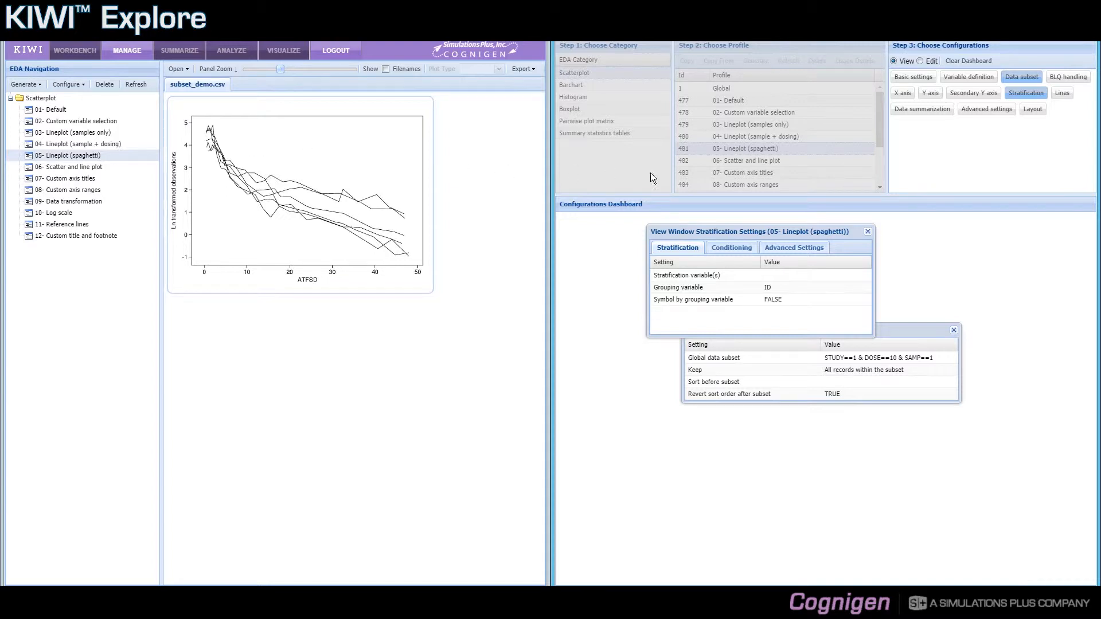
pyautogui.click(869, 231)
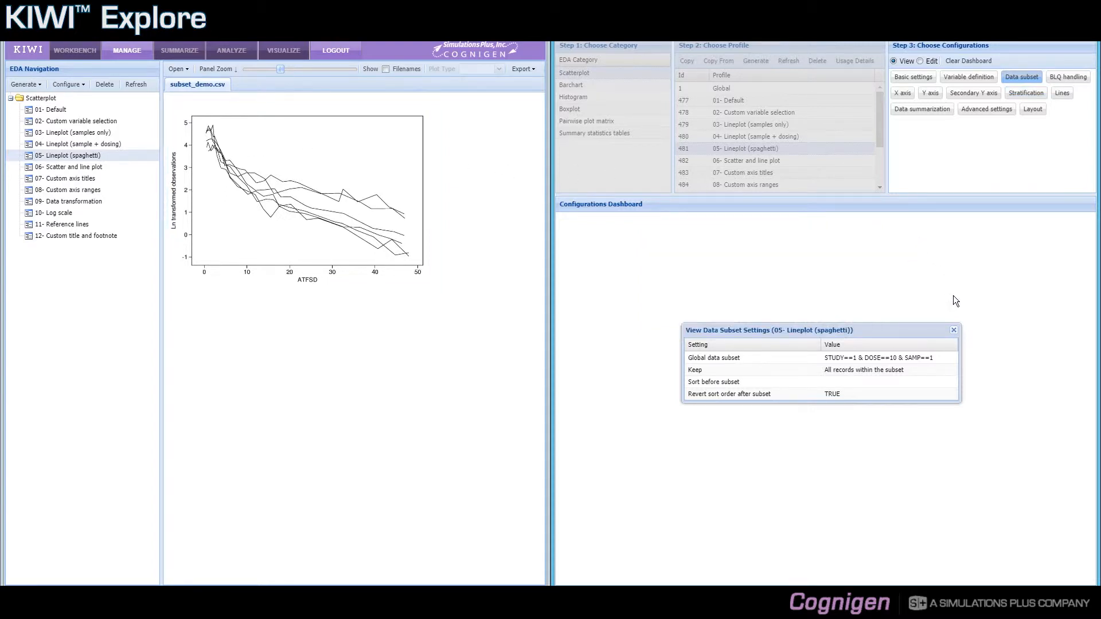
pyautogui.click(953, 329)
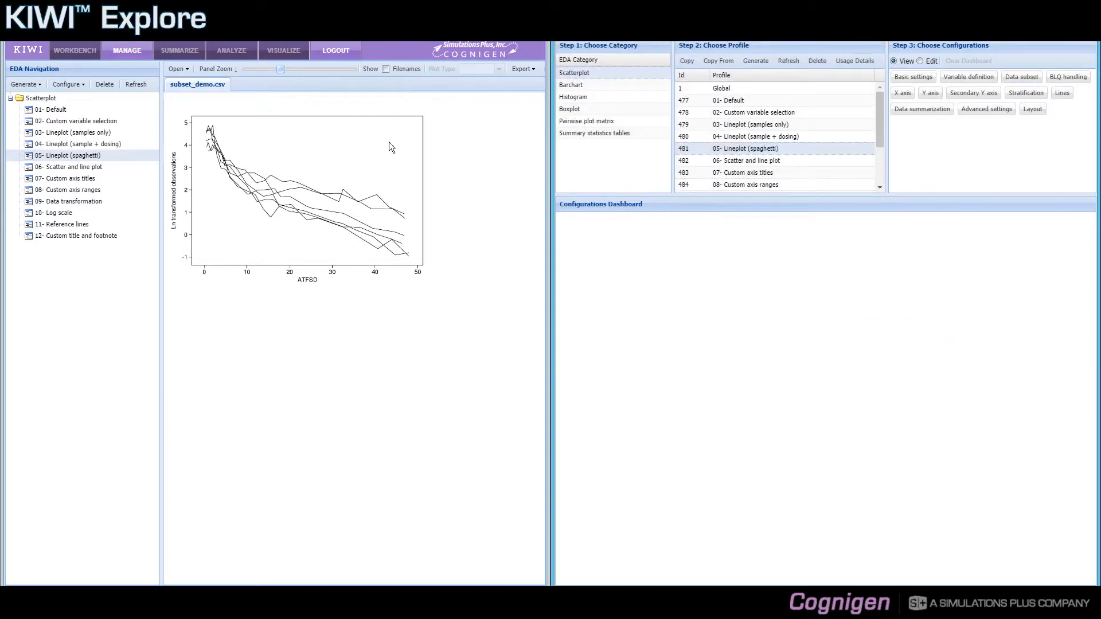
# Display the 06- Scatter and line plot, check the plot type in its profile's basic settings, and close them
pyautogui.click(99, 167)
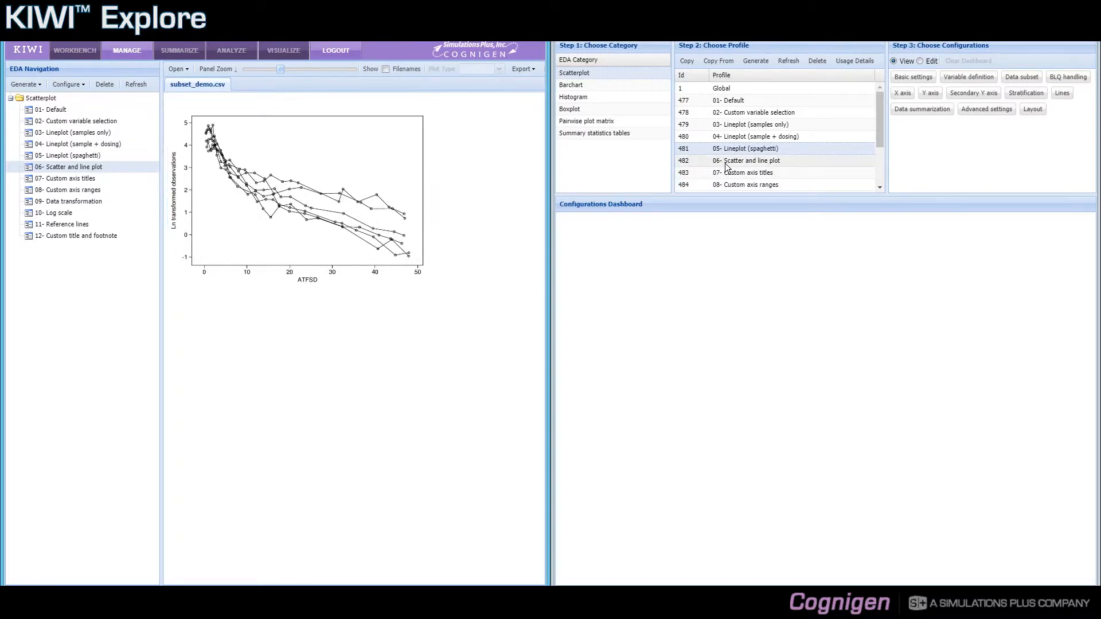
pyautogui.click(746, 160)
pyautogui.click(904, 61)
pyautogui.click(912, 77)
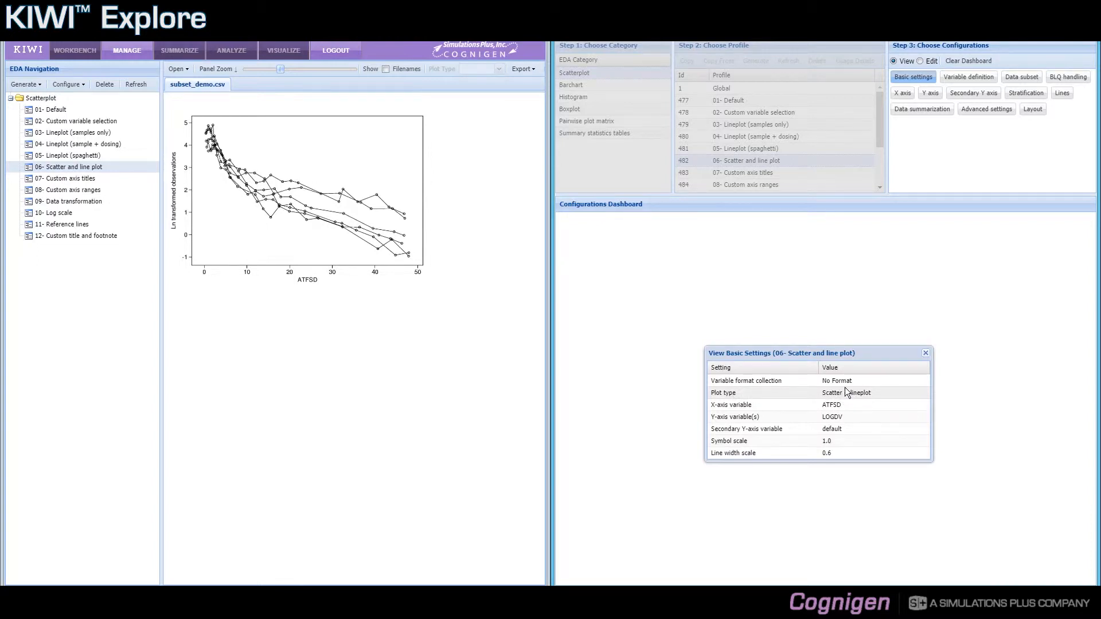
pyautogui.click(926, 353)
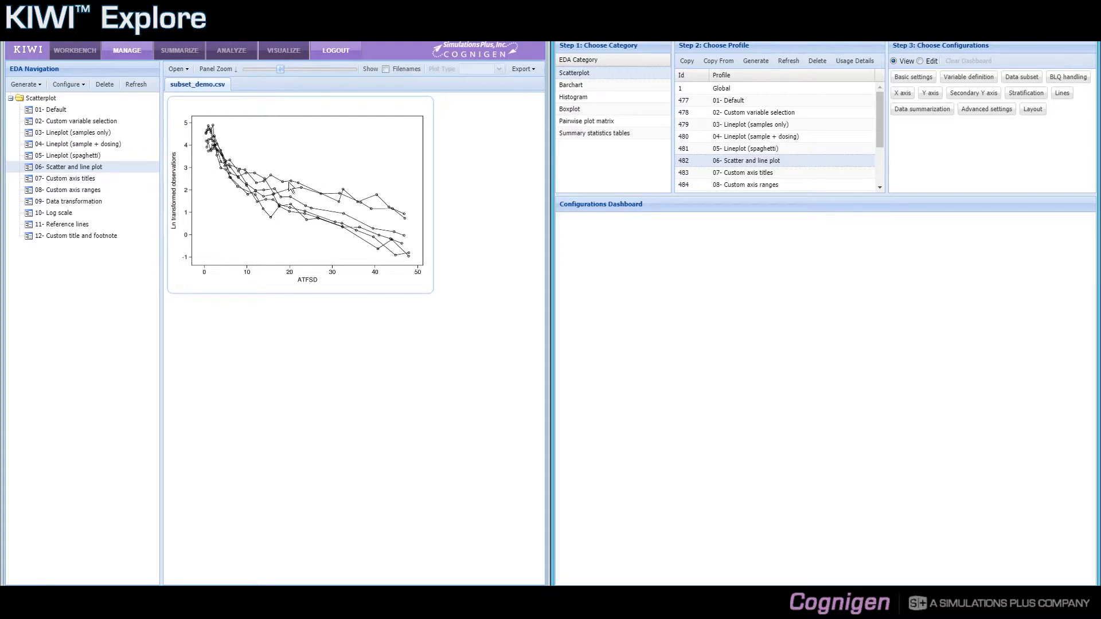
# Display the 07- Custom axis titles plot and view the X-axis and Y-axis settings of the 06- Scatter and line plot profile for comparison
pyautogui.click(89, 178)
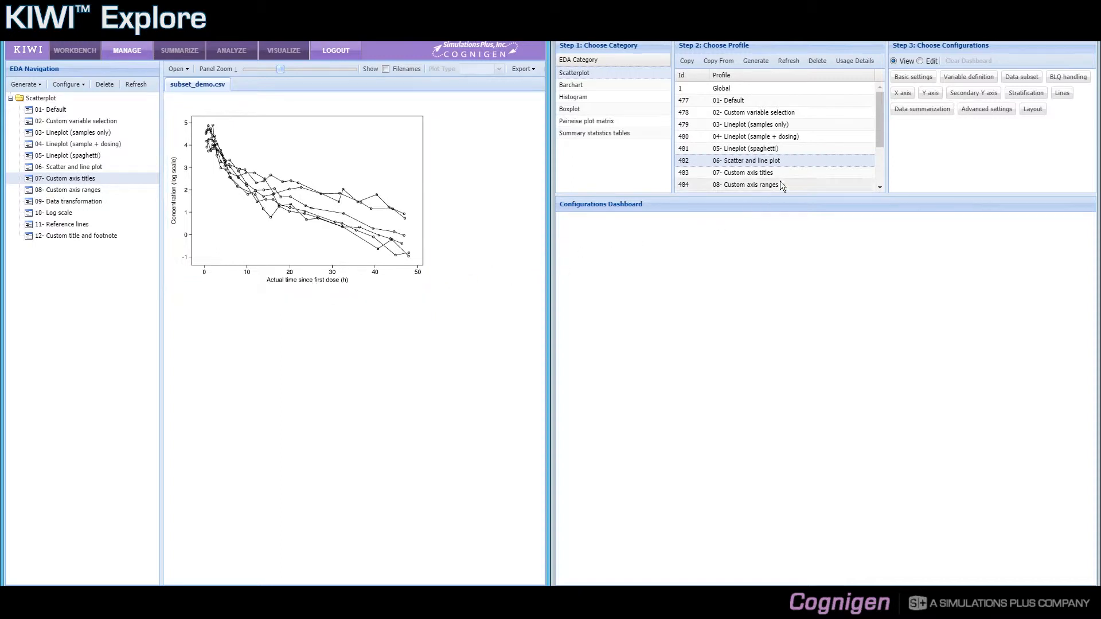
pyautogui.click(902, 96)
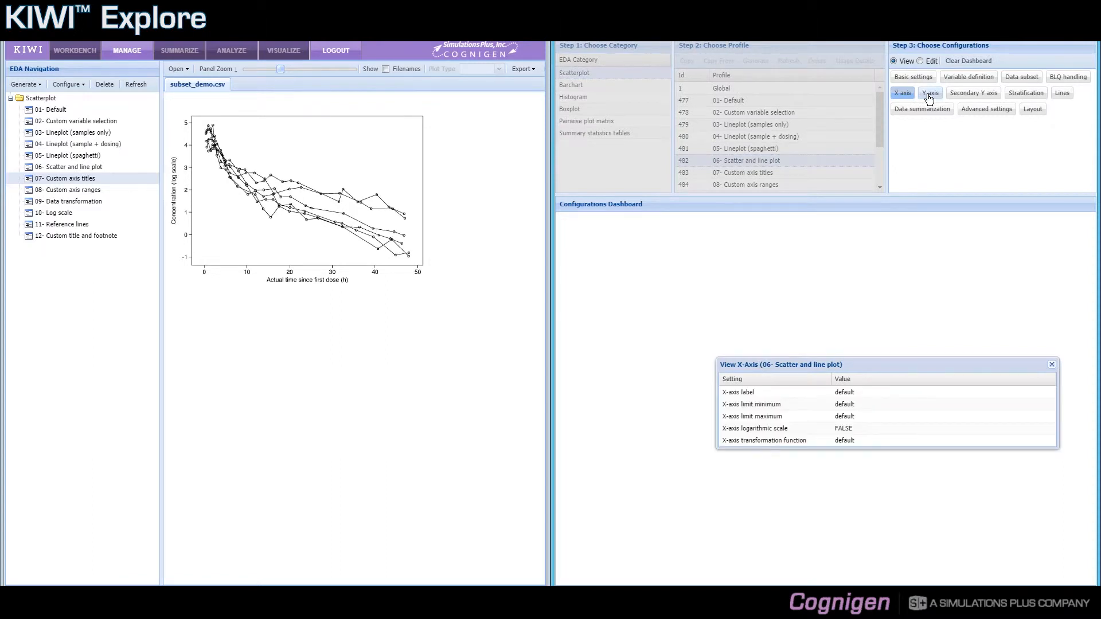
pyautogui.click(929, 97)
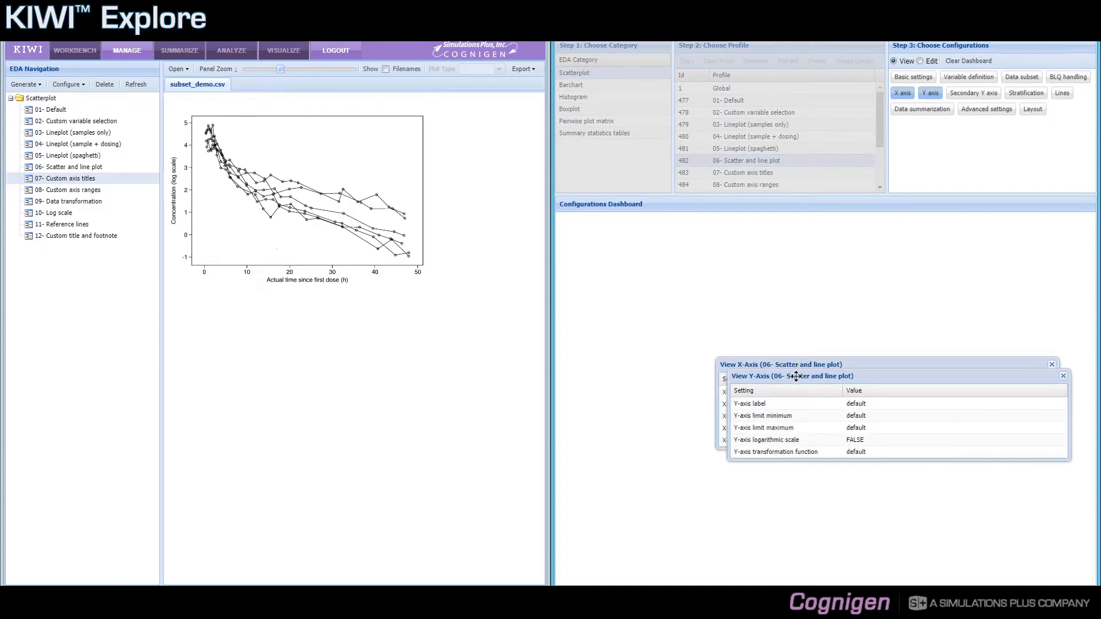
pyautogui.moveTo(789, 364); pyautogui.dragTo(746, 258)
pyautogui.moveTo(754, 372); pyautogui.dragTo(696, 352)
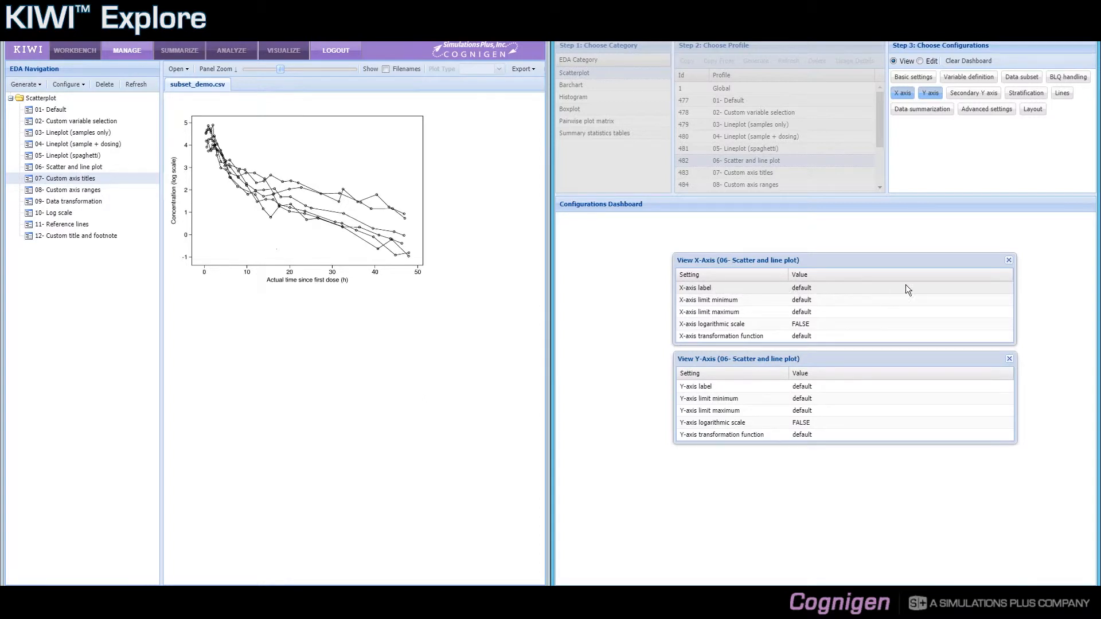
pyautogui.click(1009, 262)
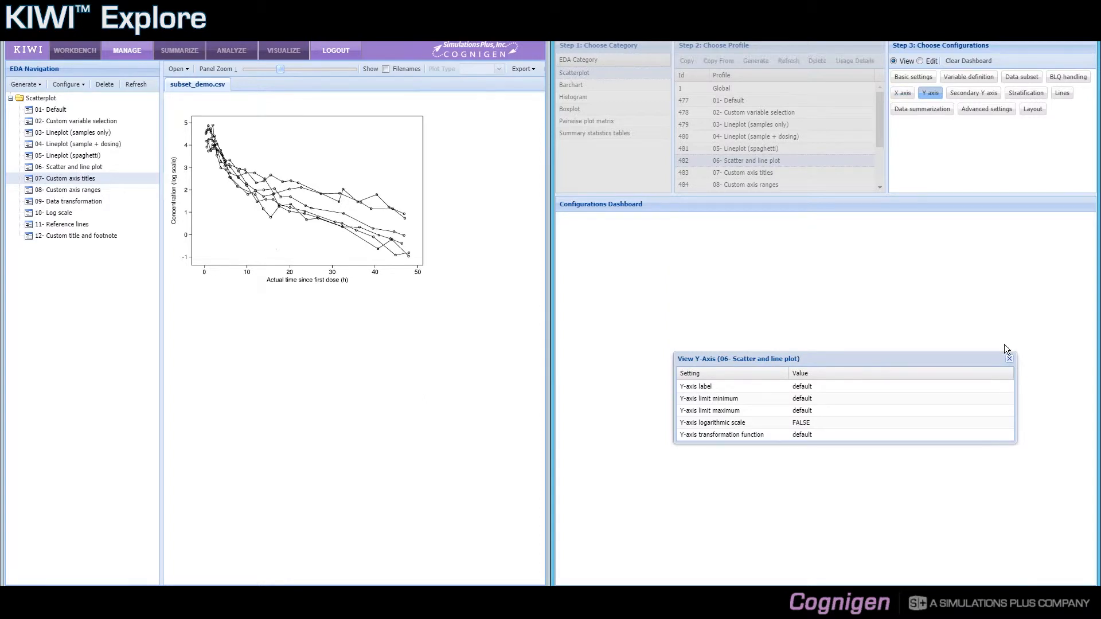
pyautogui.click(1009, 359)
# View the X-axis and Y-axis settings of the 07- Custom axis titles profile and compare the axis labels with the plot
pyautogui.click(780, 174)
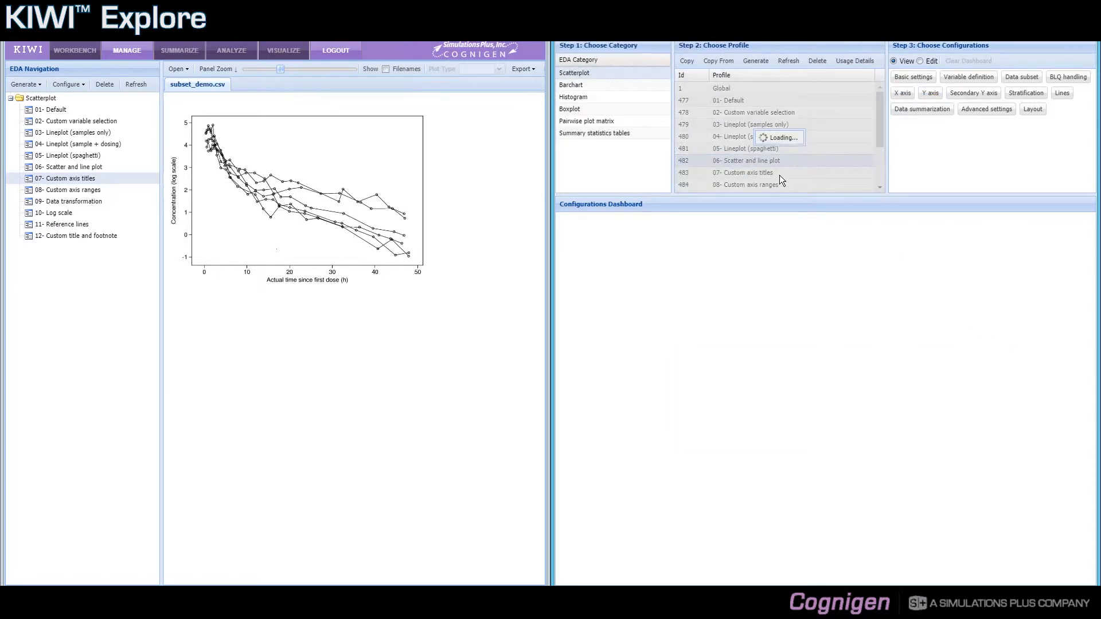
pyautogui.click(893, 61)
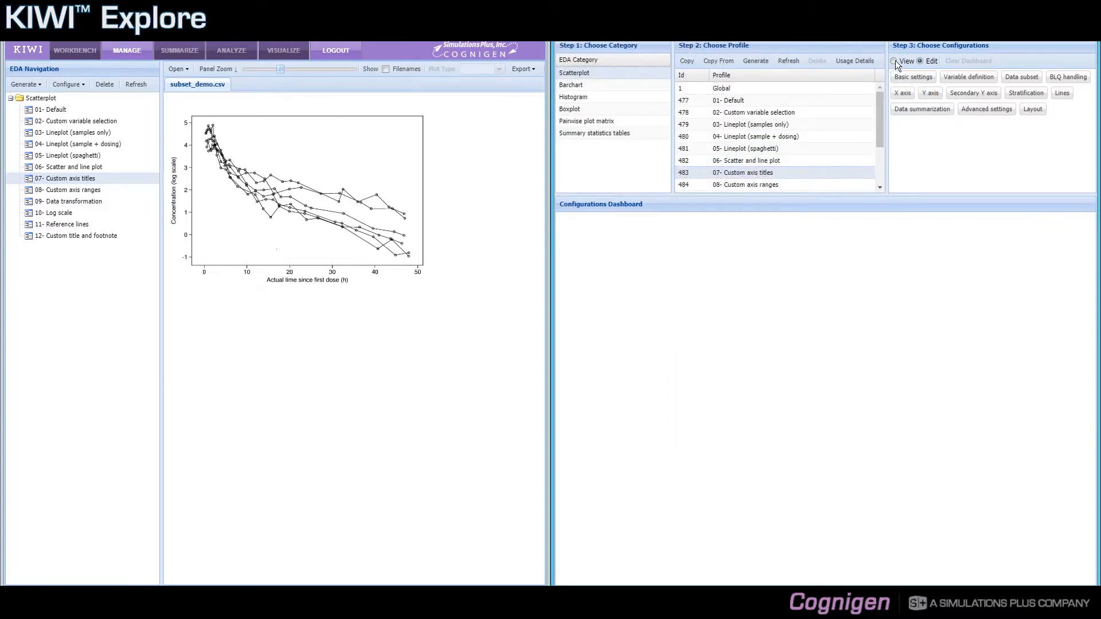
pyautogui.click(902, 95)
pyautogui.click(923, 96)
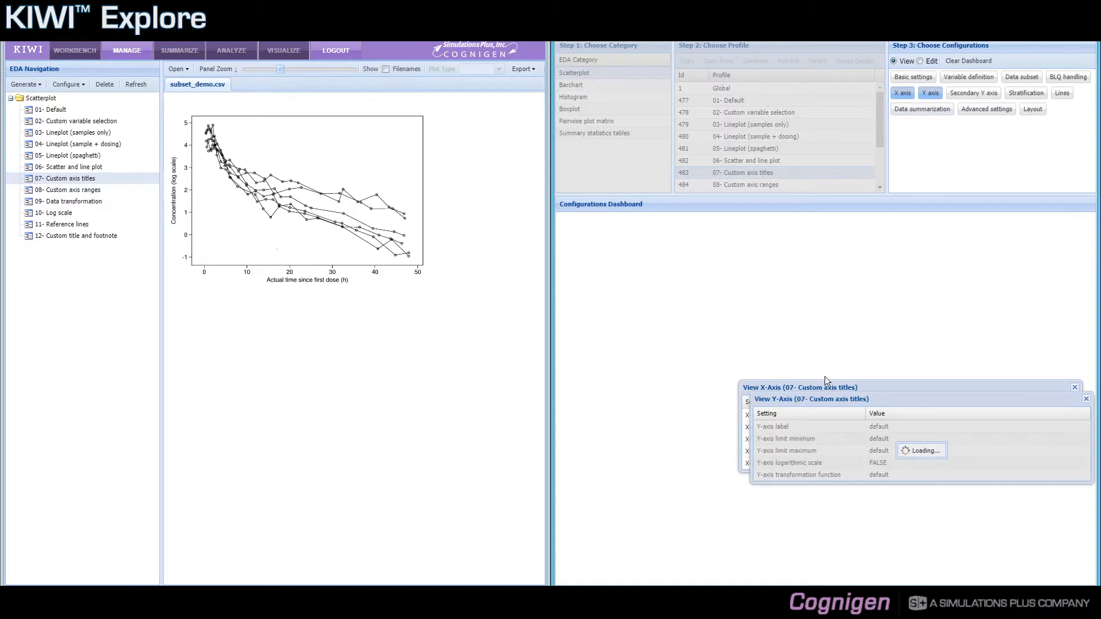
pyautogui.moveTo(820, 384); pyautogui.dragTo(679, 252)
pyautogui.moveTo(717, 422); pyautogui.dragTo(713, 339)
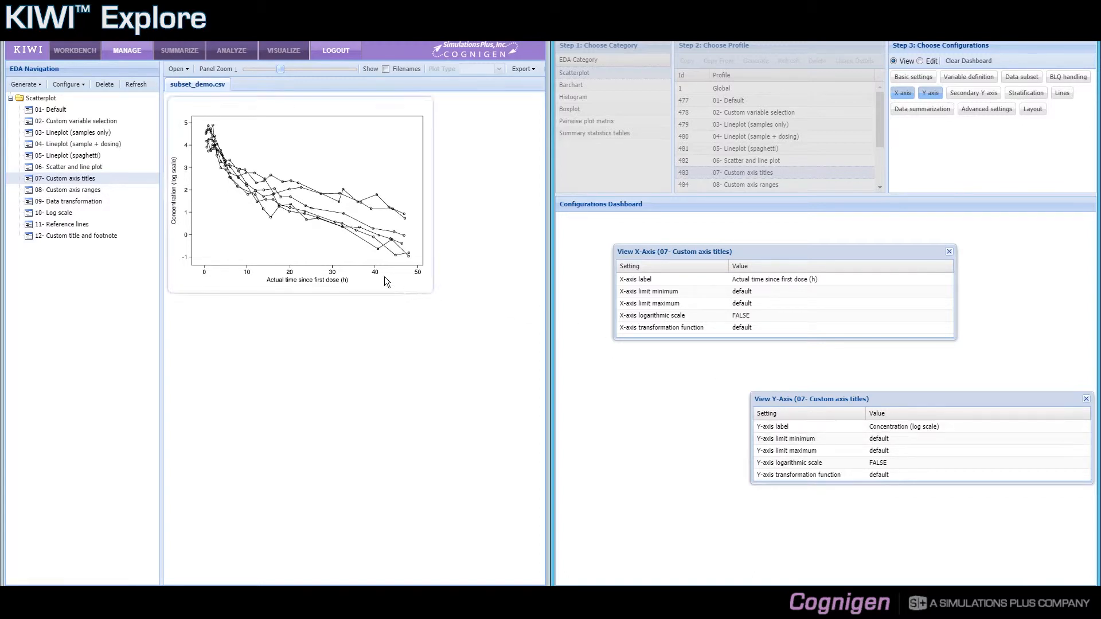
# Check which EDA items can be configured, and close the X-axis and Y-axis settings of the 07- Custom axis titles profile
pyautogui.click(81, 85)
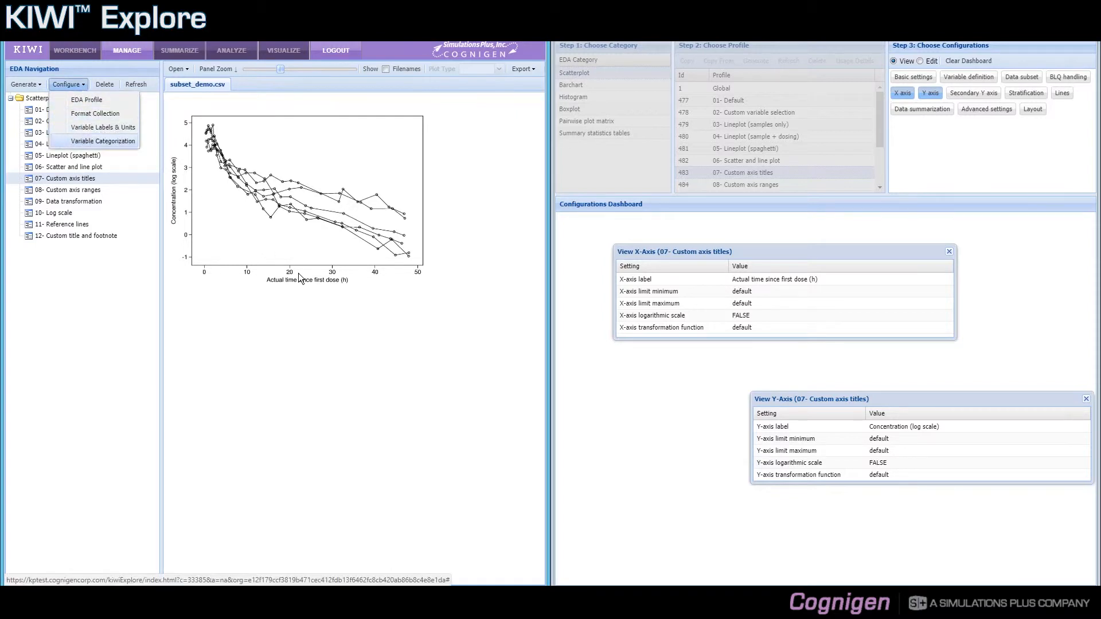
pyautogui.click(382, 338)
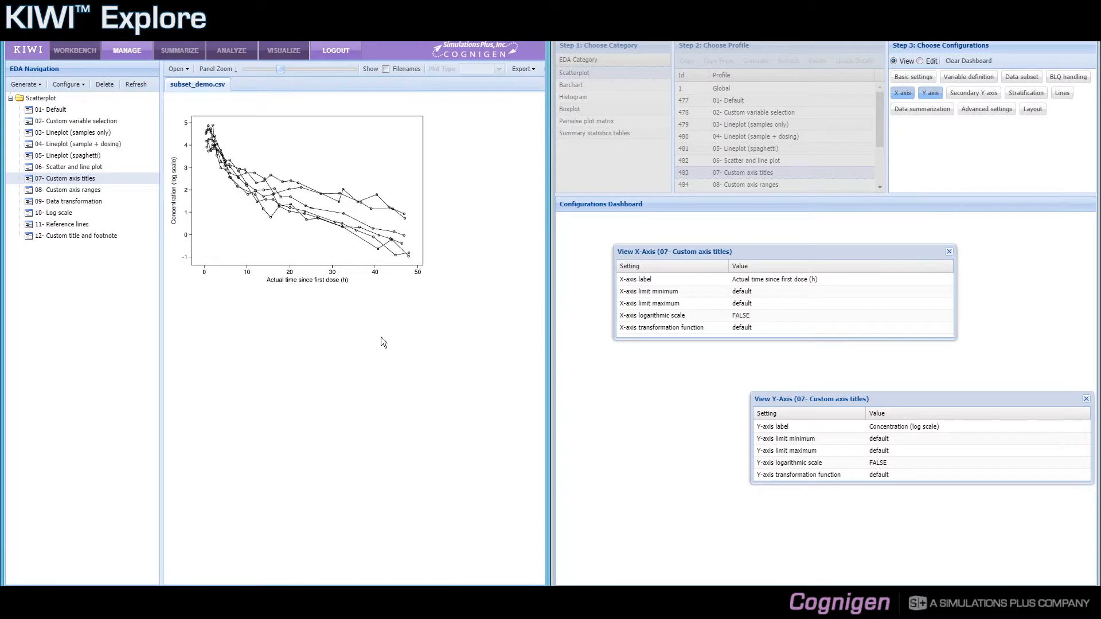
pyautogui.click(1086, 400)
pyautogui.click(949, 252)
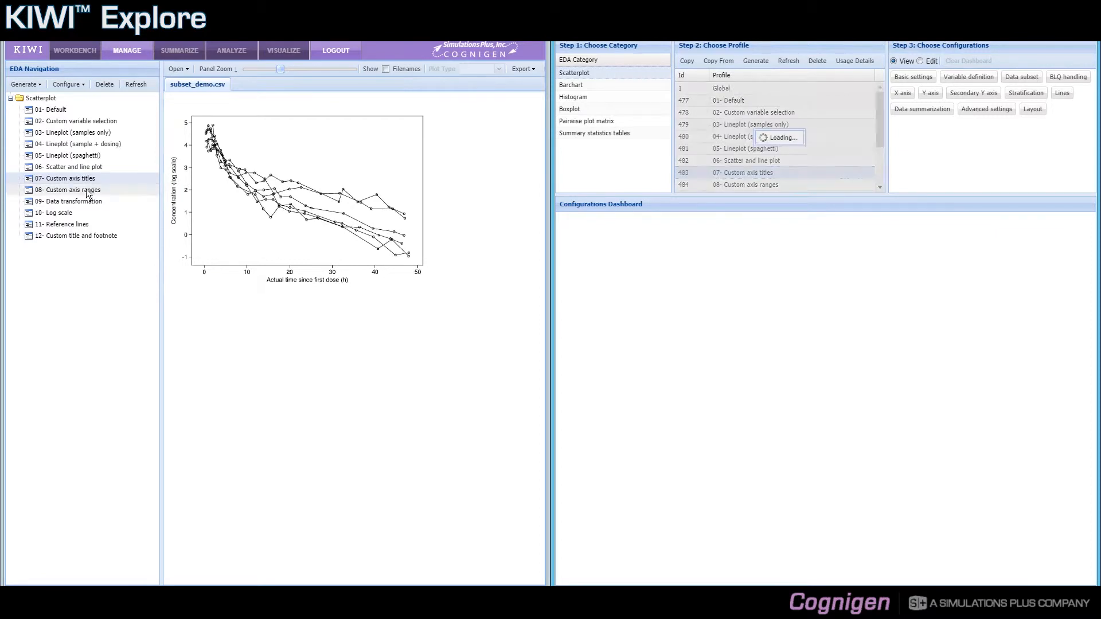
# Display the 08- Custom axis ranges plot, check the X-axis limits in its profile's settings, and close them
pyautogui.click(57, 192)
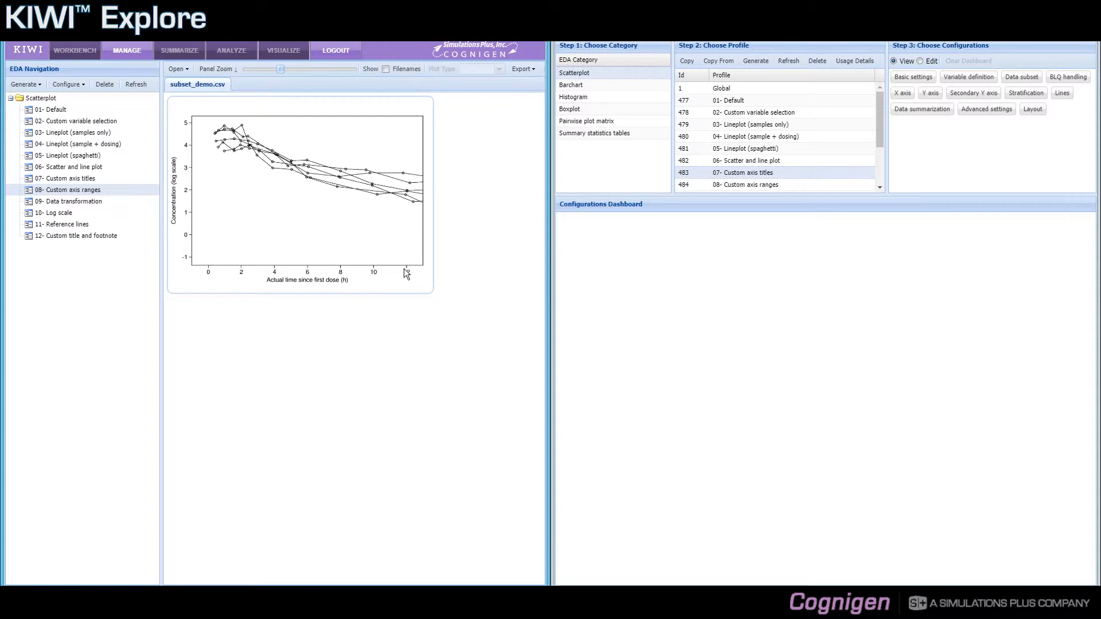
pyautogui.click(743, 184)
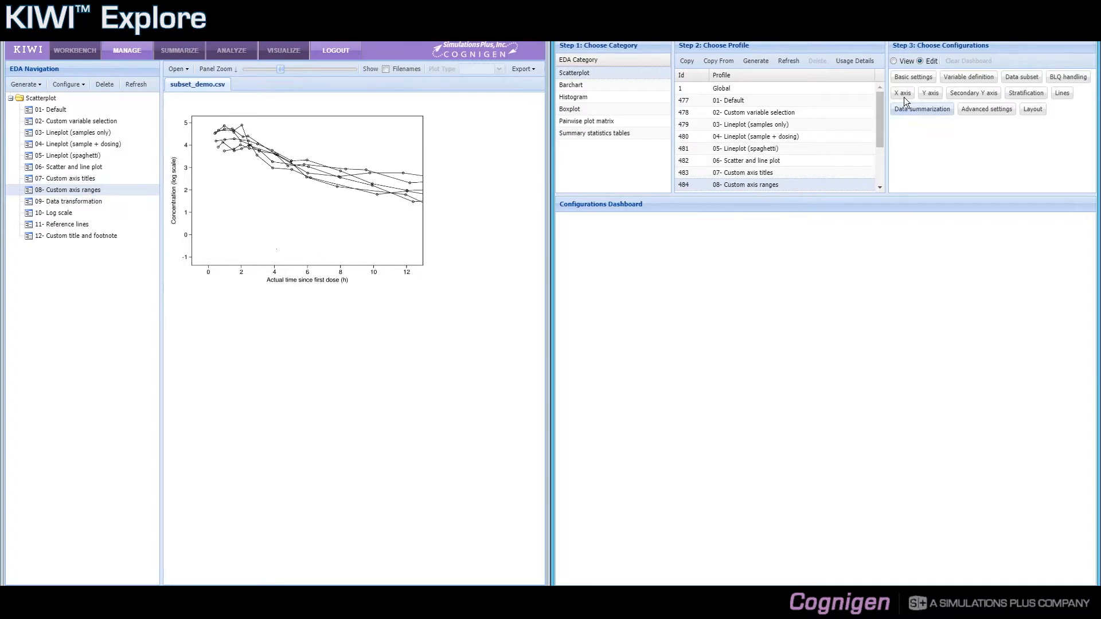
pyautogui.click(905, 63)
pyautogui.click(904, 96)
pyautogui.moveTo(866, 411); pyautogui.dragTo(789, 297)
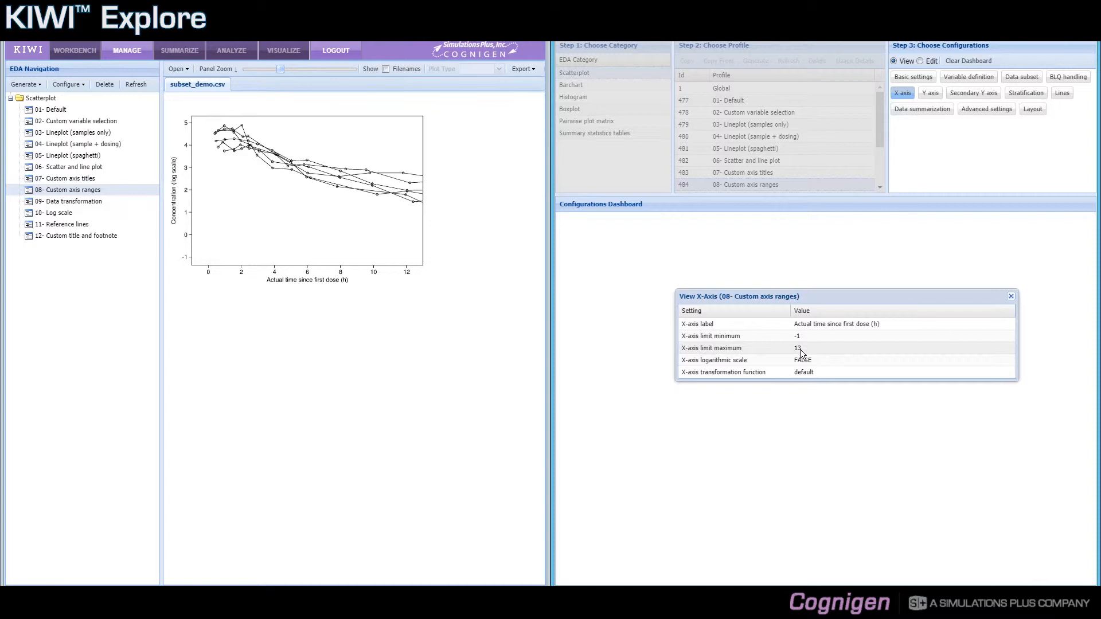
pyautogui.click(1009, 297)
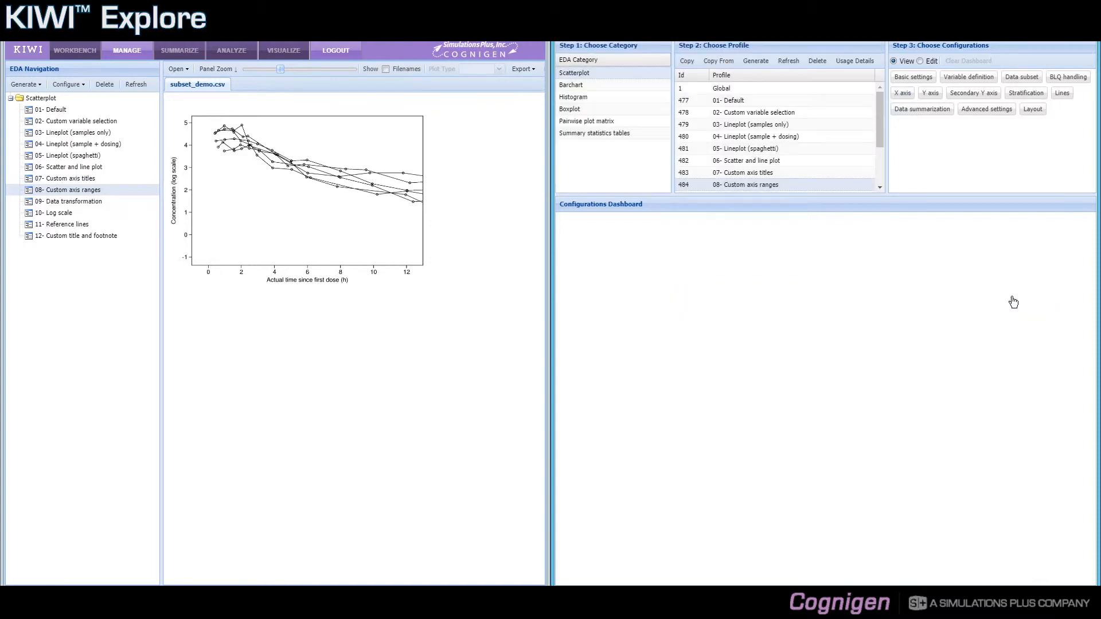
# Display the 09- Data transformation plot, check the axis variables in its profile's basic settings, and close them
pyautogui.click(58, 203)
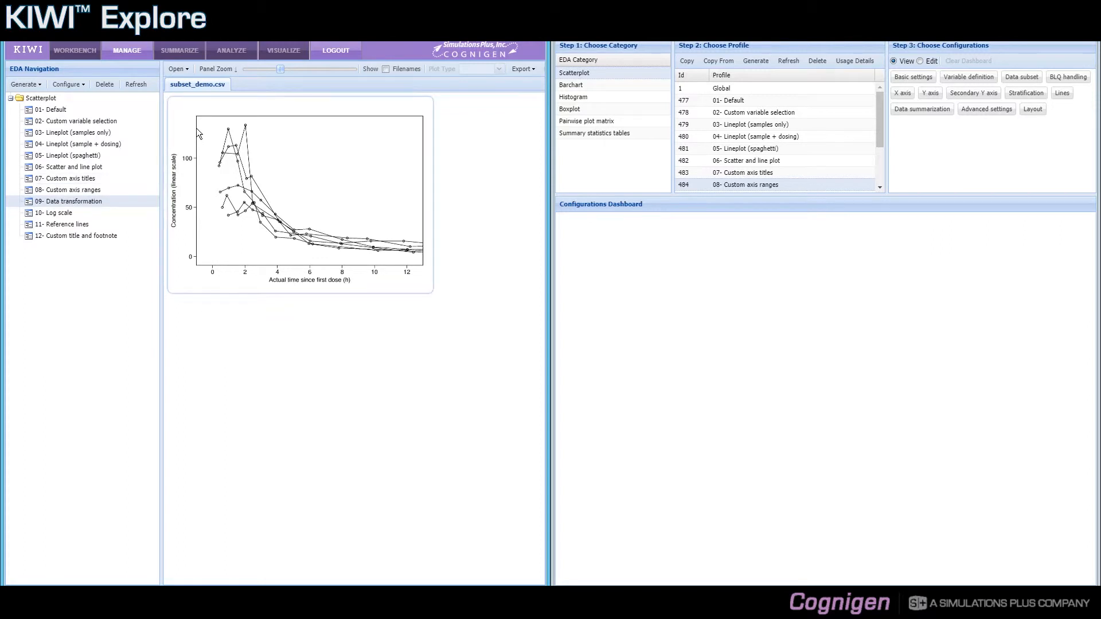
pyautogui.click(881, 188)
pyautogui.click(881, 188)
pyautogui.click(794, 151)
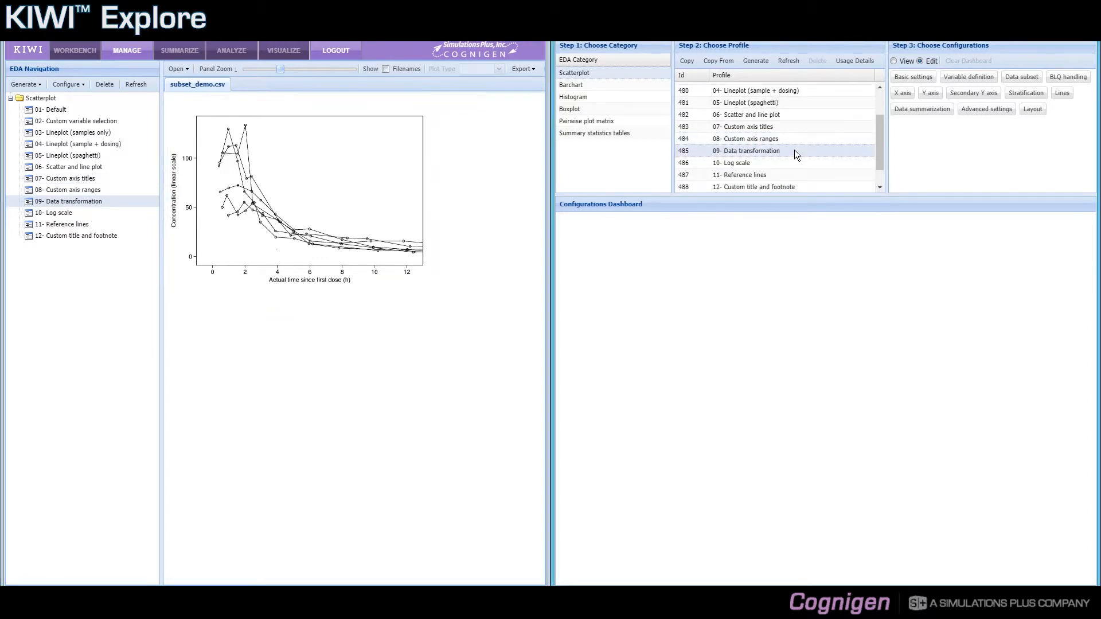
pyautogui.click(893, 61)
pyautogui.click(908, 80)
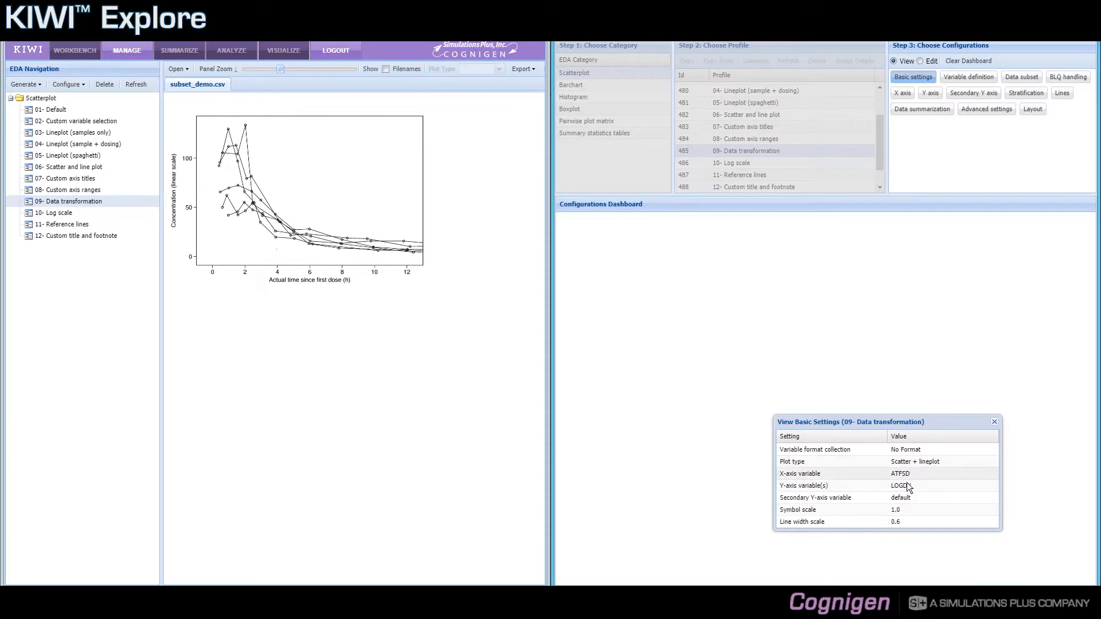
pyautogui.click(994, 423)
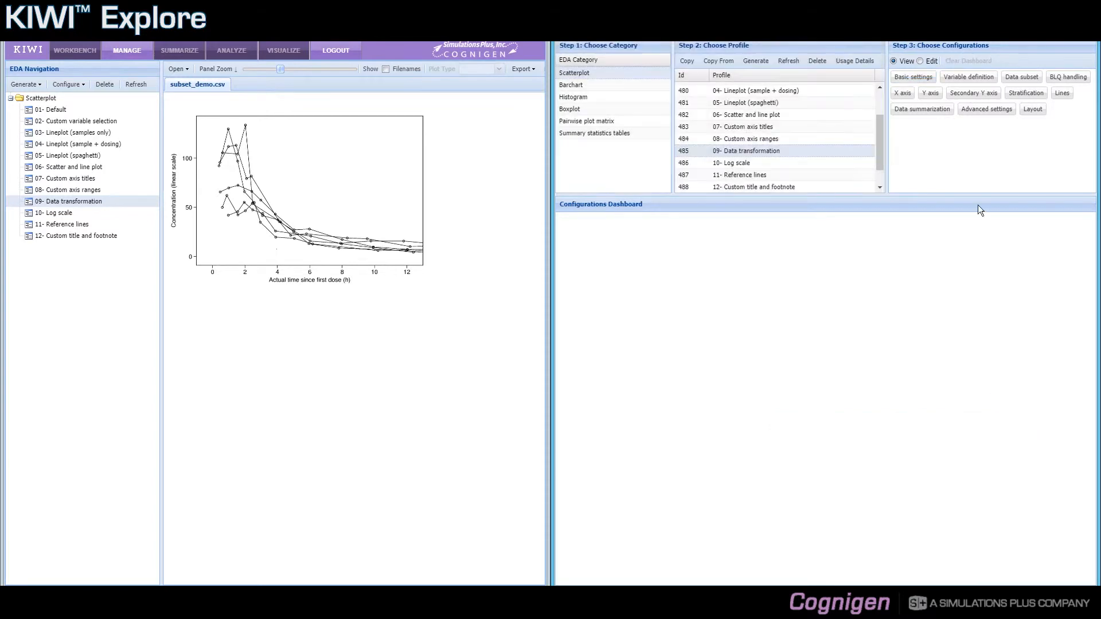
# View the Y-axis label and transformation function of the 09- Data transformation profile, and close the settings
pyautogui.click(924, 97)
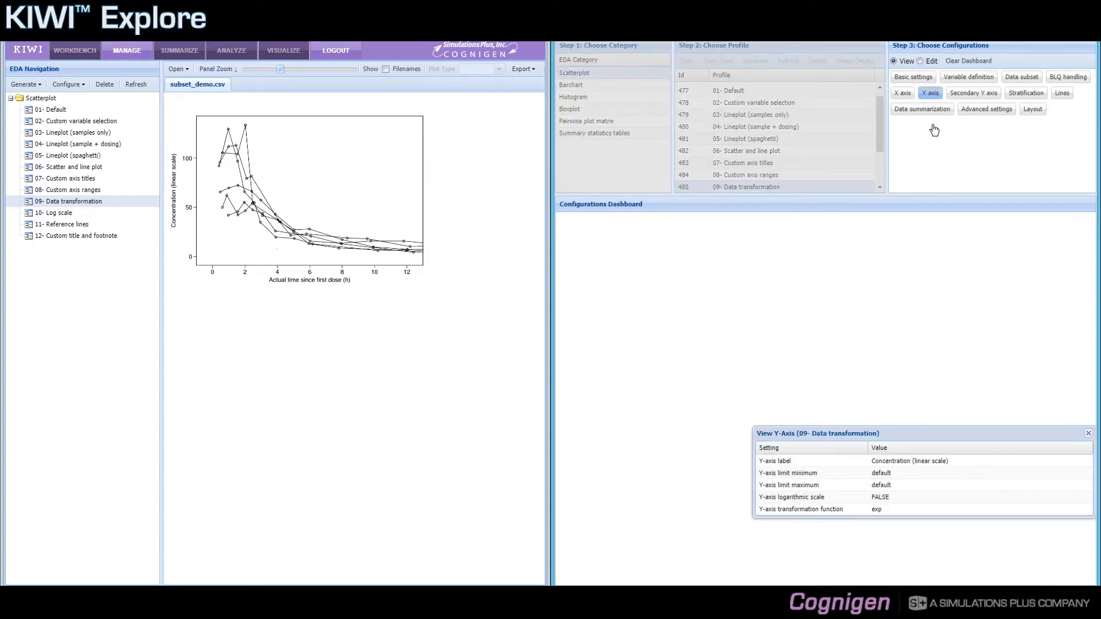
pyautogui.moveTo(911, 432); pyautogui.dragTo(835, 290)
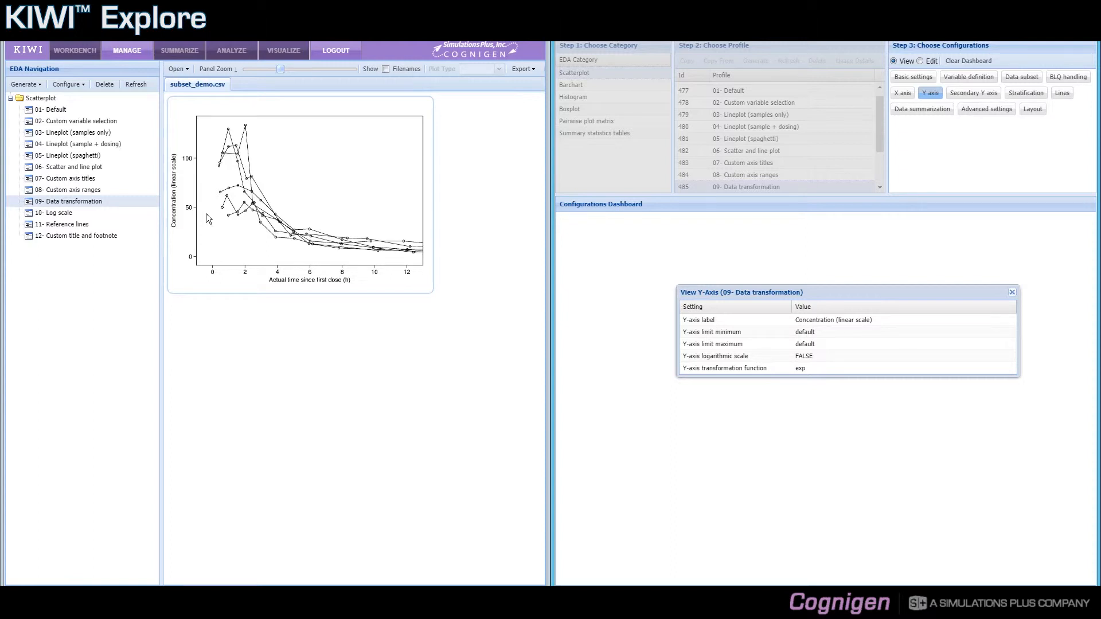
pyautogui.click(1012, 292)
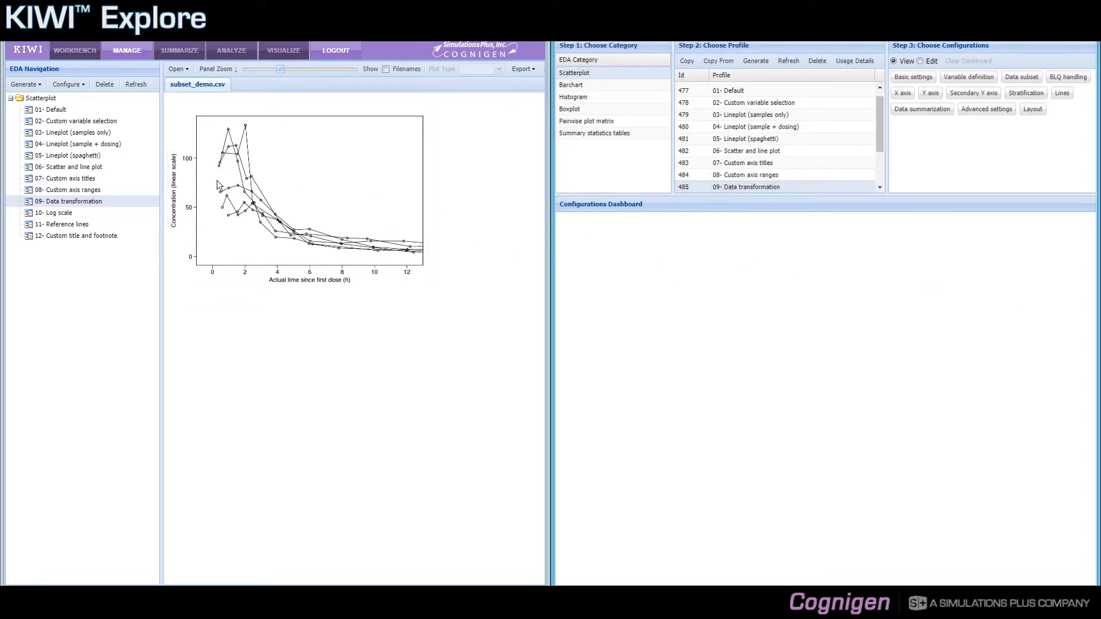
# Display the 10- Log scale plot, check the logarithmic scale and transformation function in its profile's Y-axis settings, and close them
pyautogui.click(55, 215)
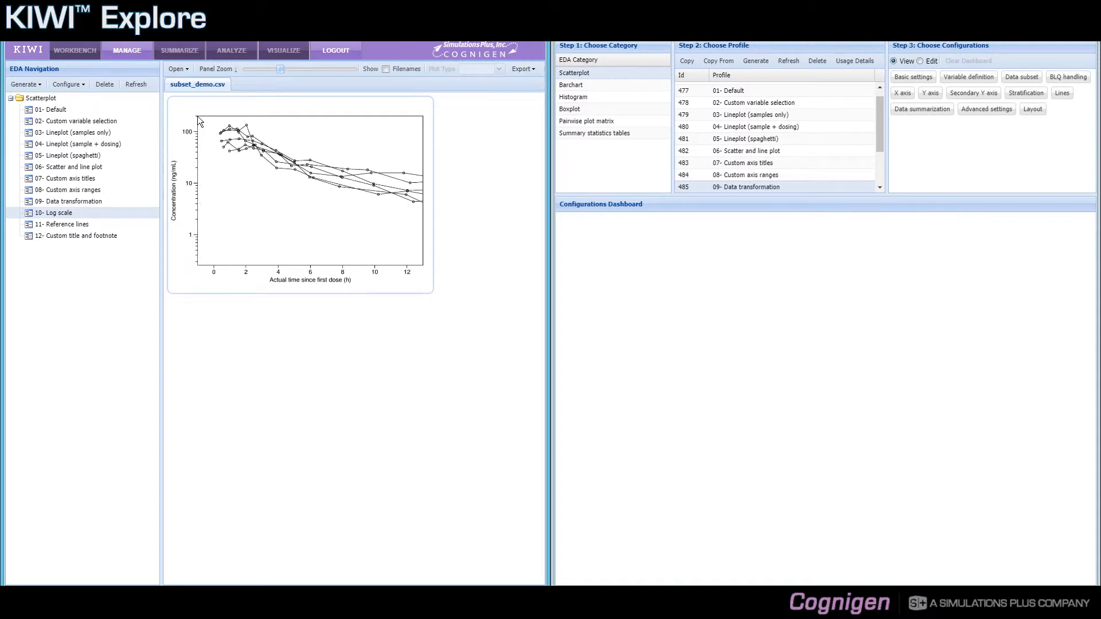
pyautogui.click(880, 187)
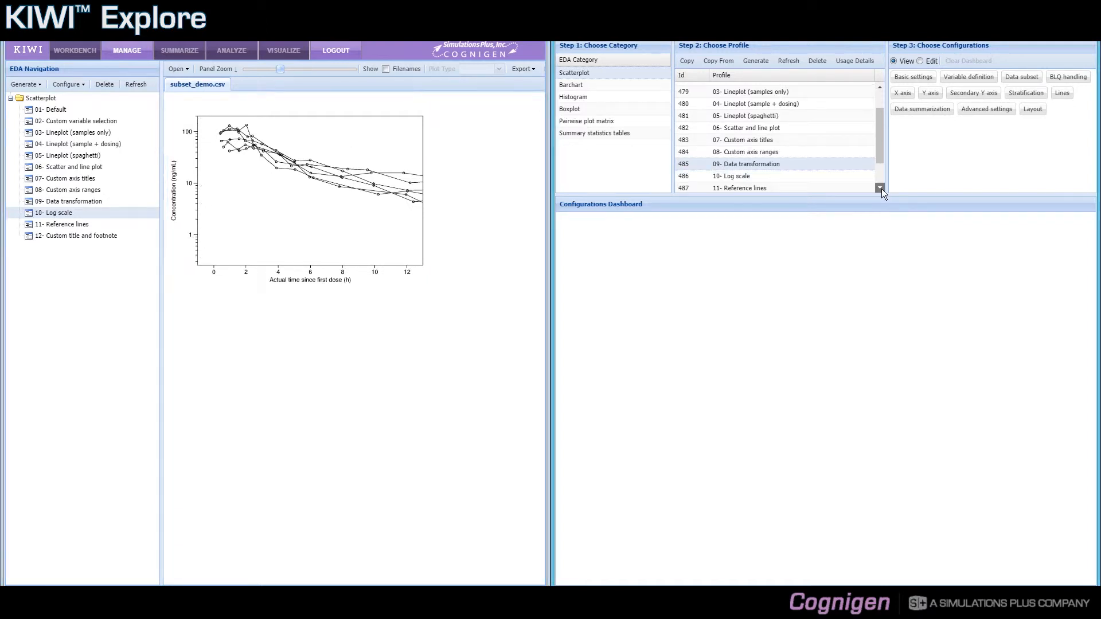
pyautogui.click(880, 187)
pyautogui.click(796, 154)
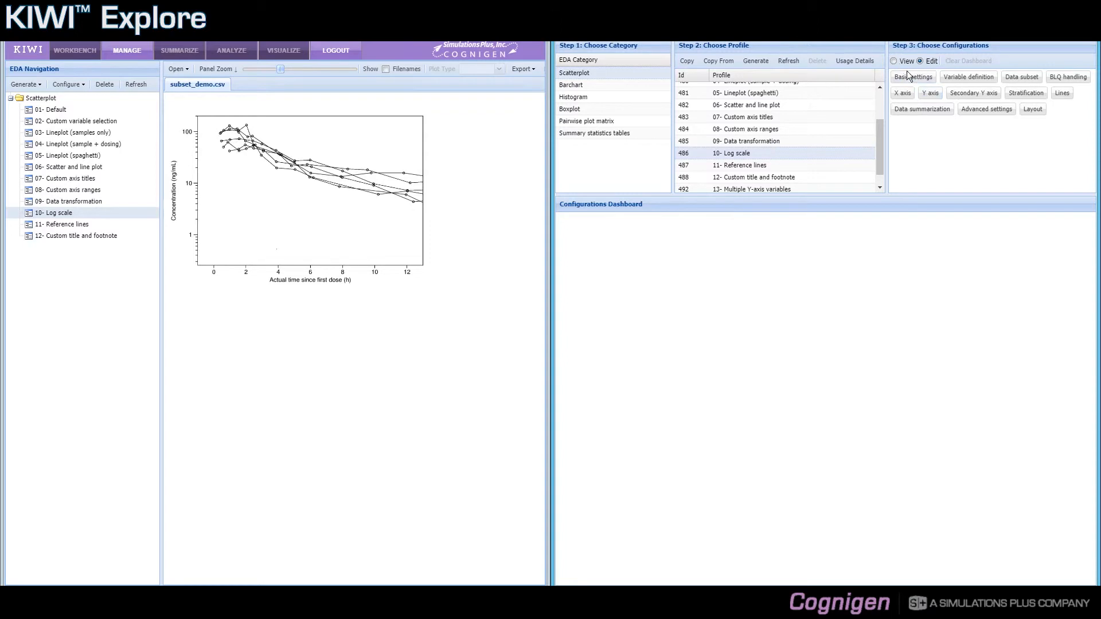
pyautogui.click(929, 94)
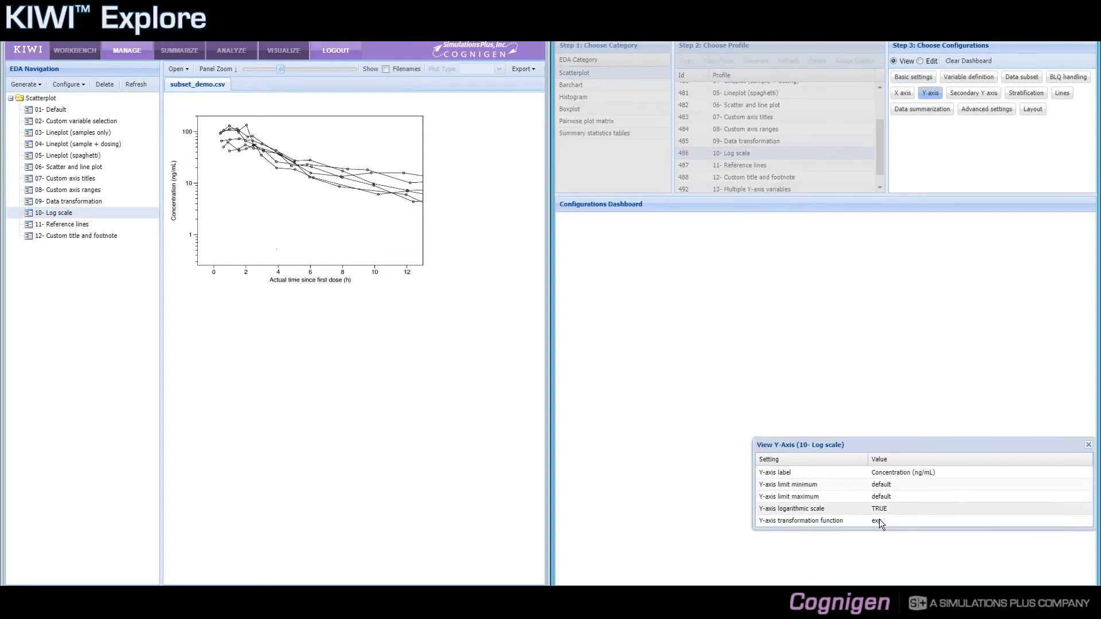
pyautogui.moveTo(871, 445); pyautogui.dragTo(786, 347)
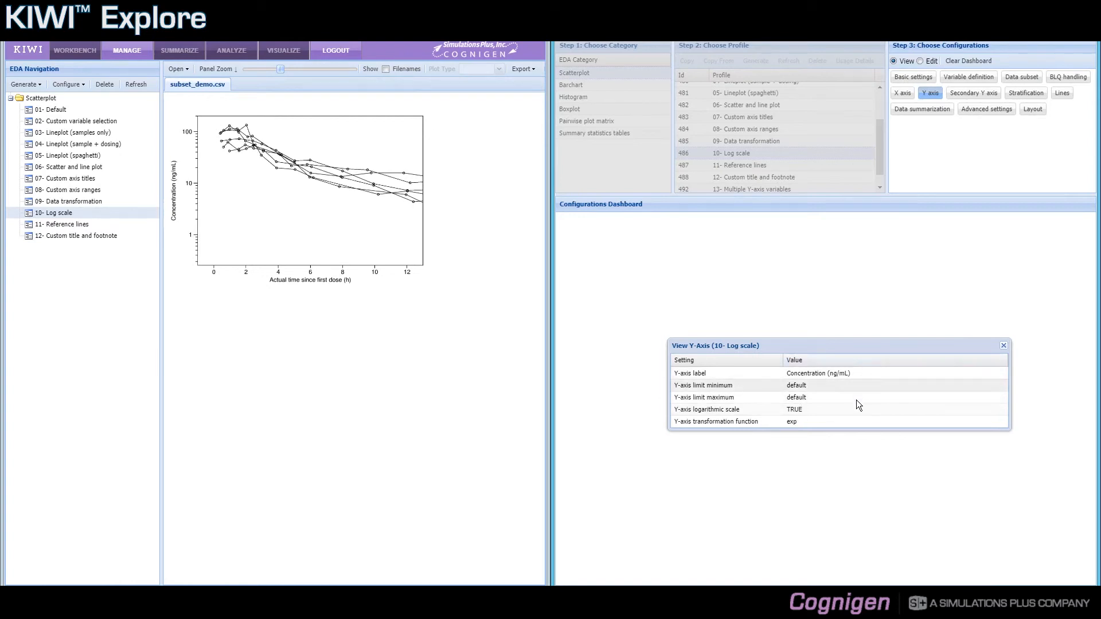
pyautogui.click(1005, 346)
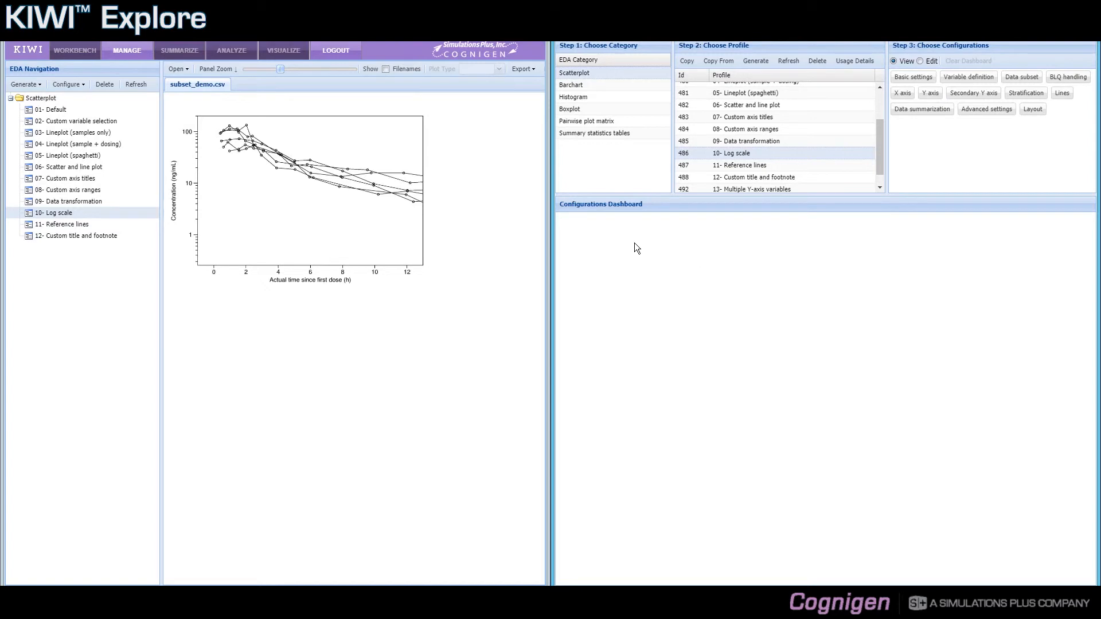
# Display the 11- Reference lines plot, check the reference, horizontal and vertical lines in its profile's line settings, and close them
pyautogui.click(71, 226)
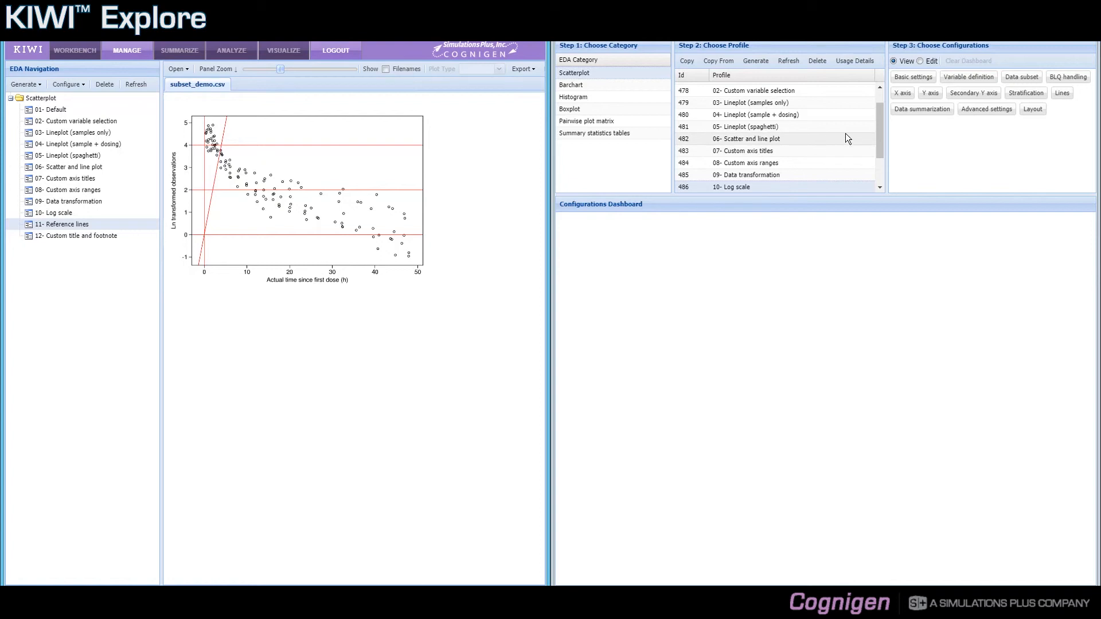
pyautogui.moveTo(877, 122); pyautogui.dragTo(877, 143)
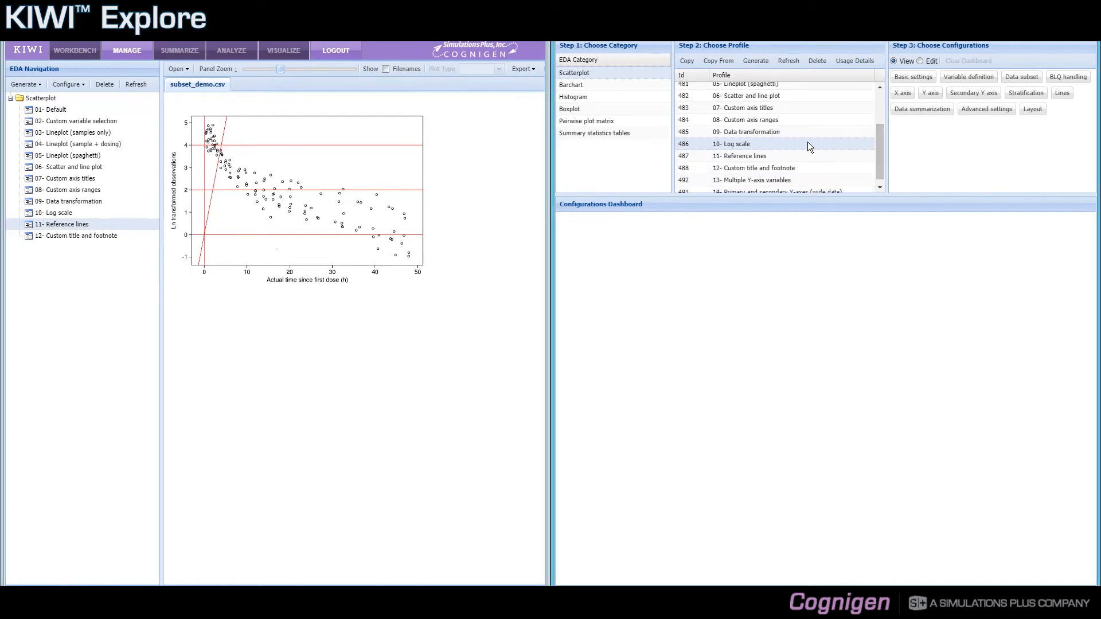
pyautogui.click(789, 154)
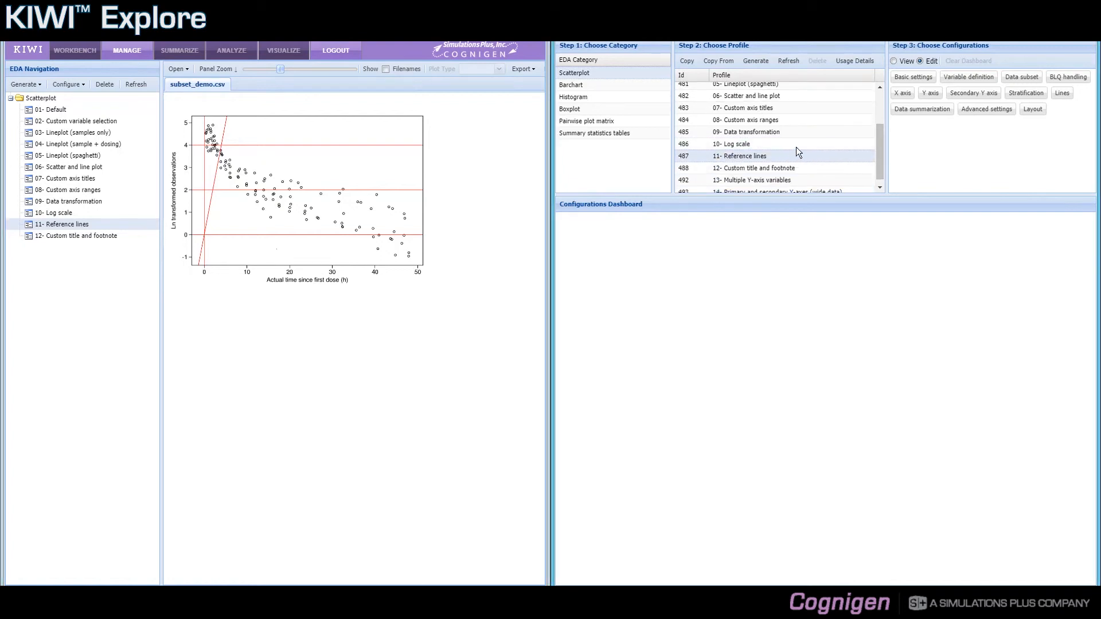
pyautogui.click(892, 60)
pyautogui.click(1068, 96)
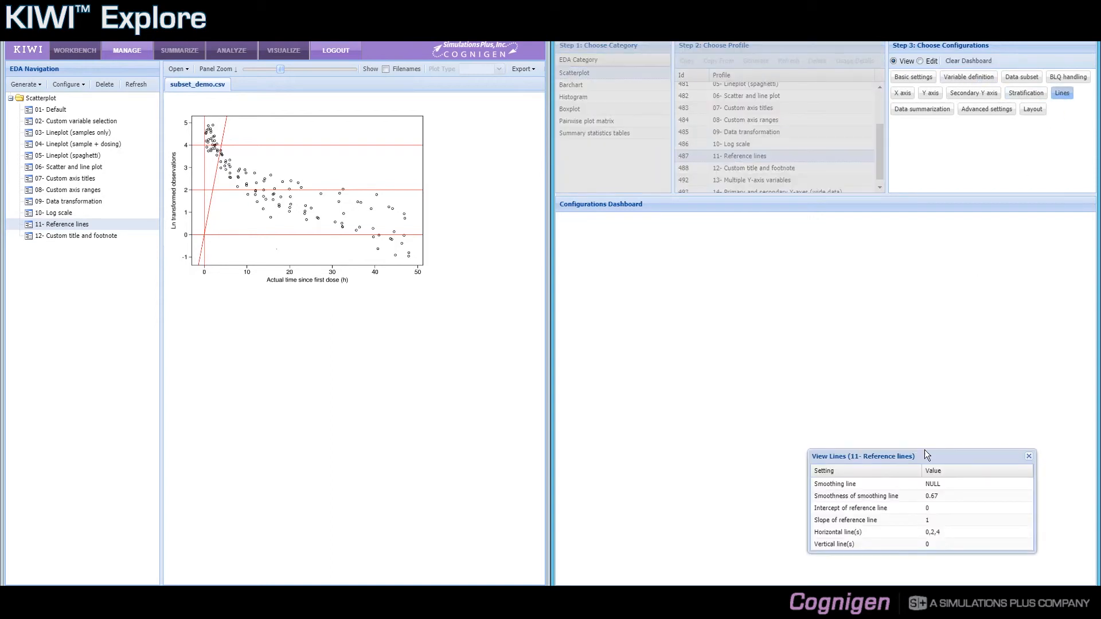
pyautogui.moveTo(904, 442); pyautogui.dragTo(824, 314)
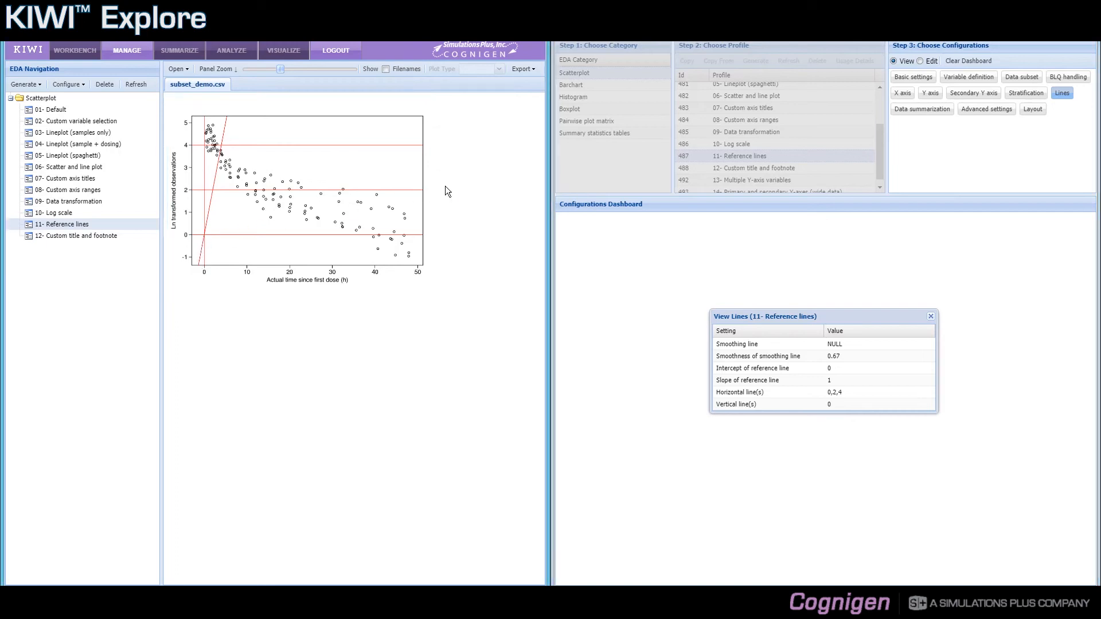
pyautogui.click(932, 316)
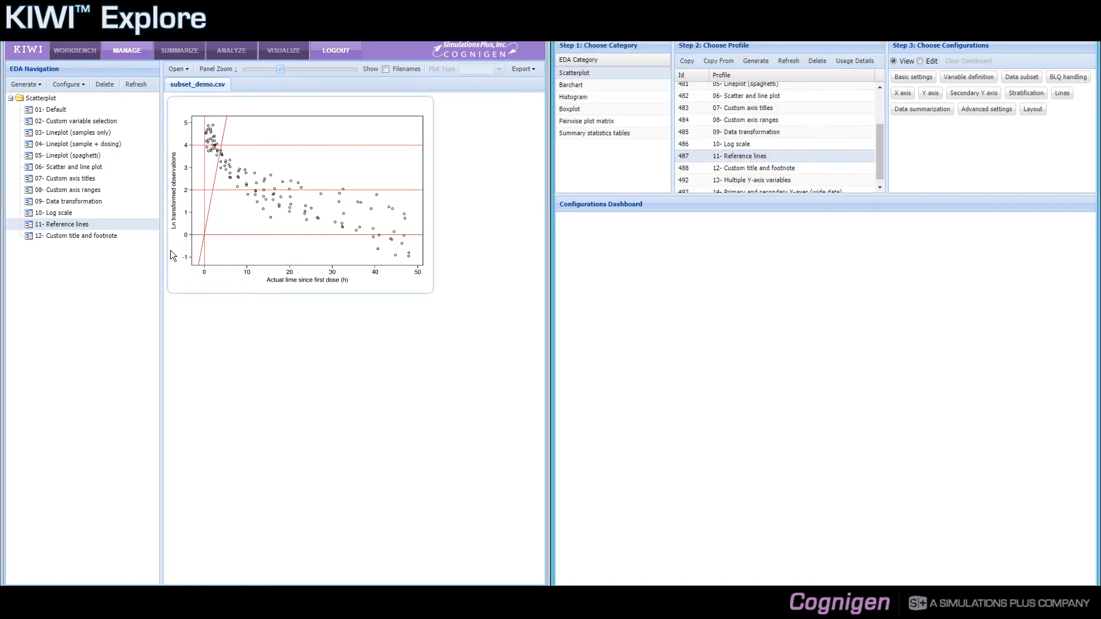
# Display the 12- Custom title and footnote plot and check the custom title and footnote in its profile's advanced settings
pyautogui.click(93, 238)
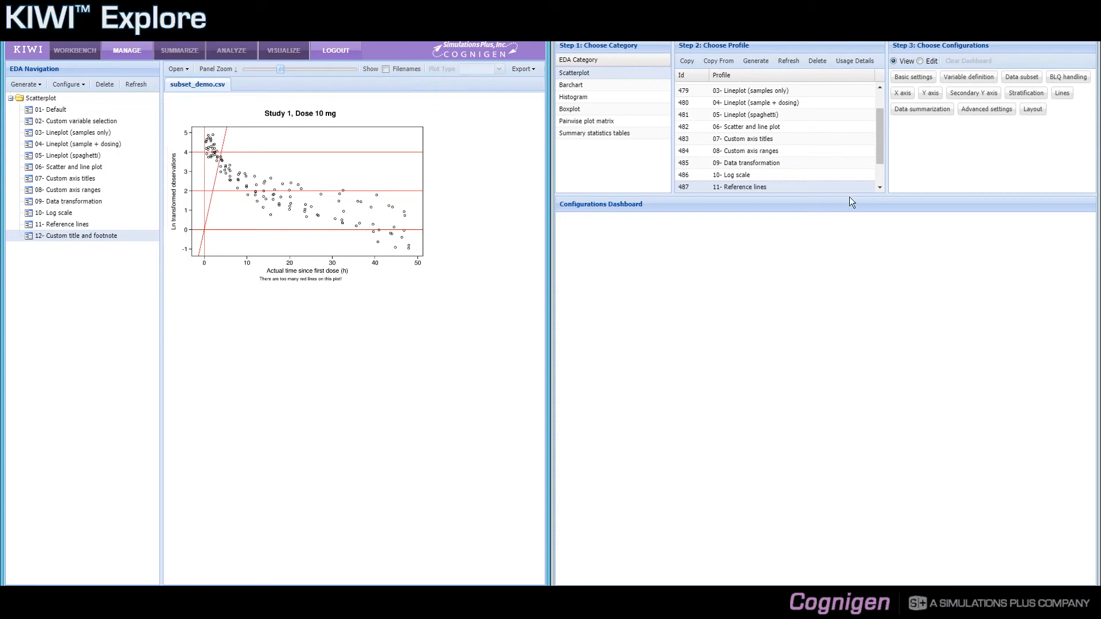
pyautogui.click(880, 188)
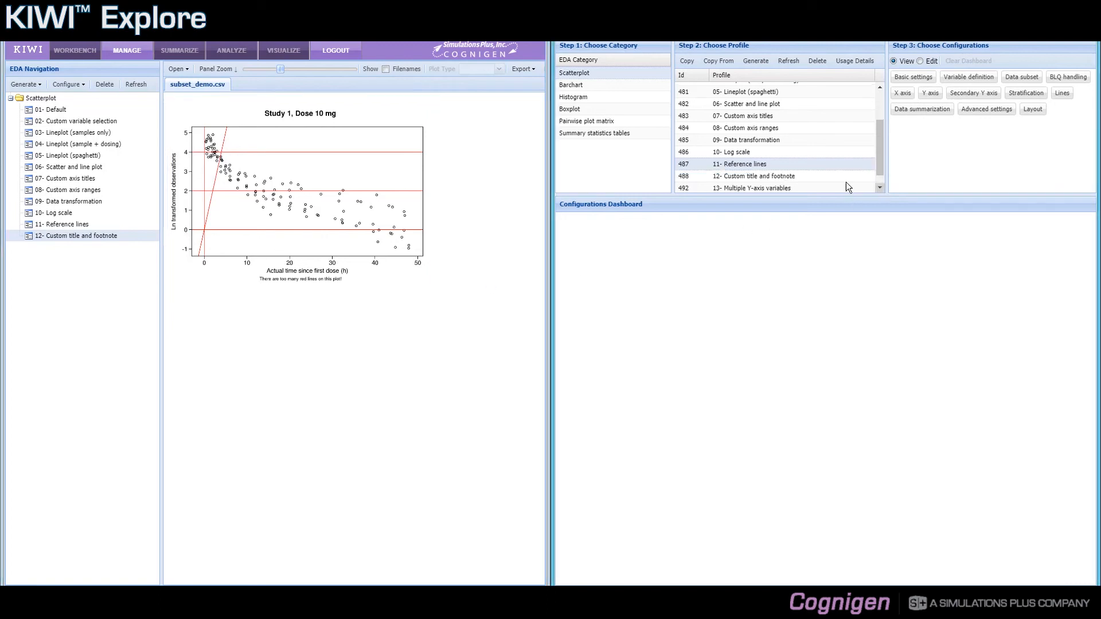
pyautogui.click(802, 175)
pyautogui.click(894, 61)
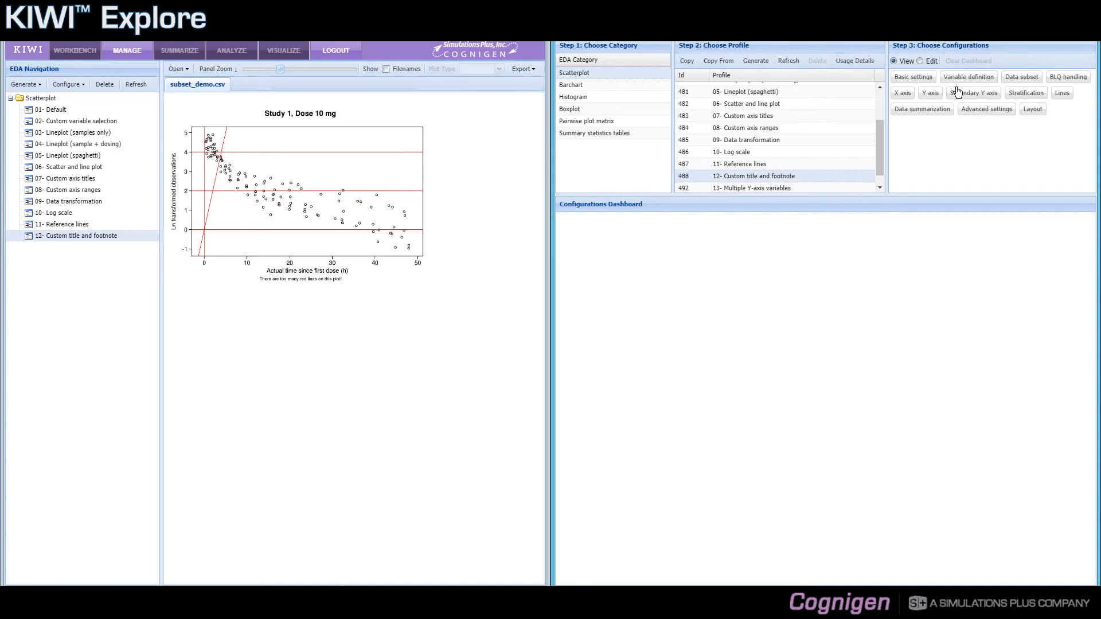
pyautogui.click(986, 110)
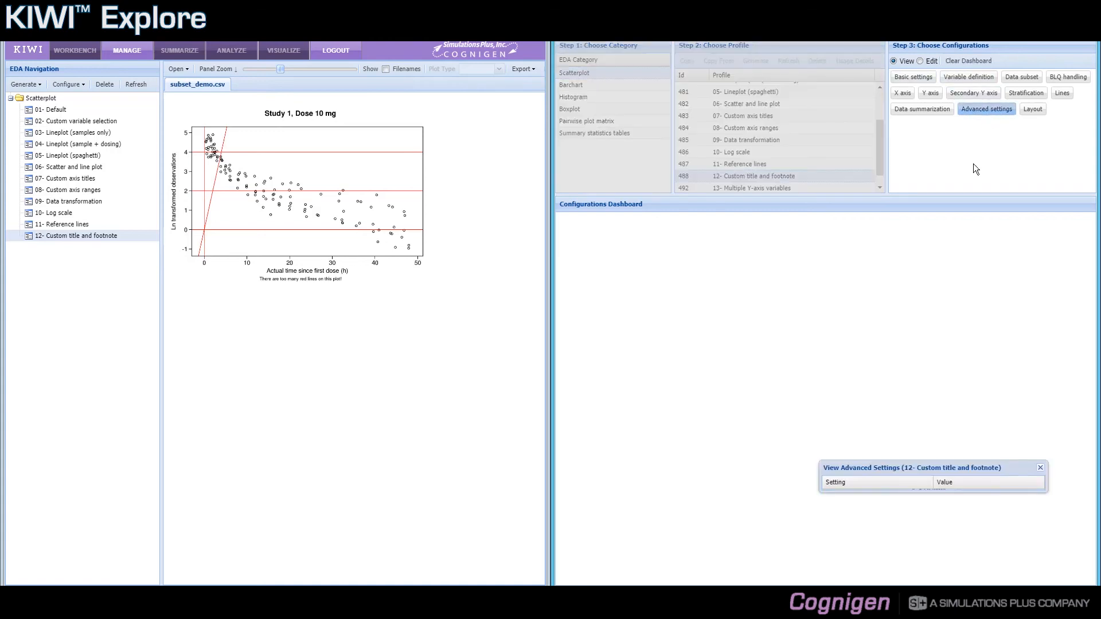
pyautogui.moveTo(910, 468); pyautogui.dragTo(794, 296)
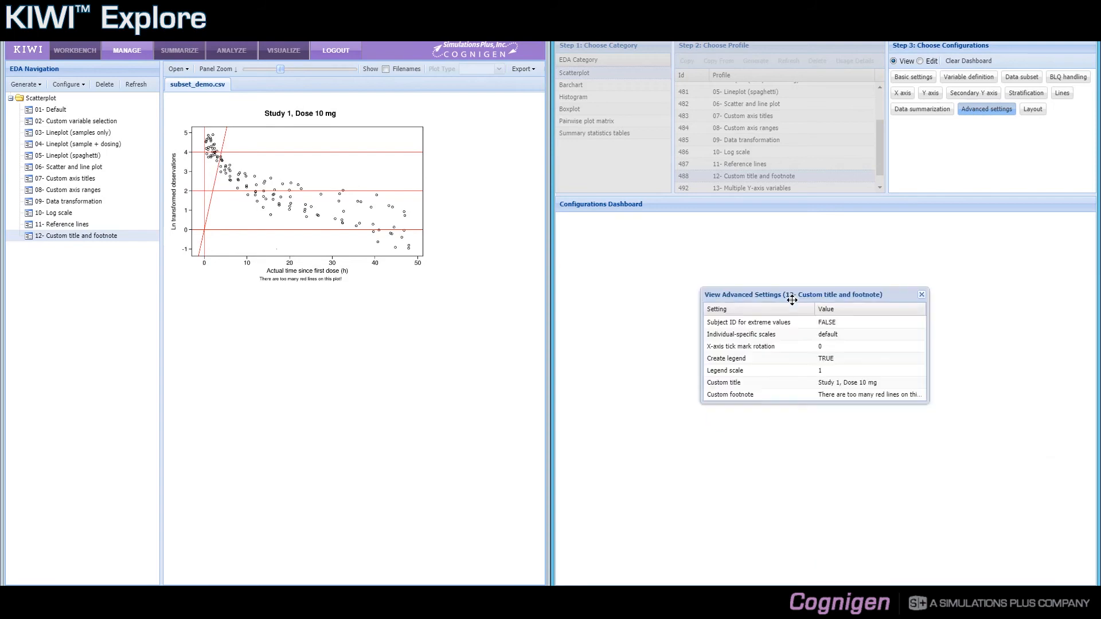